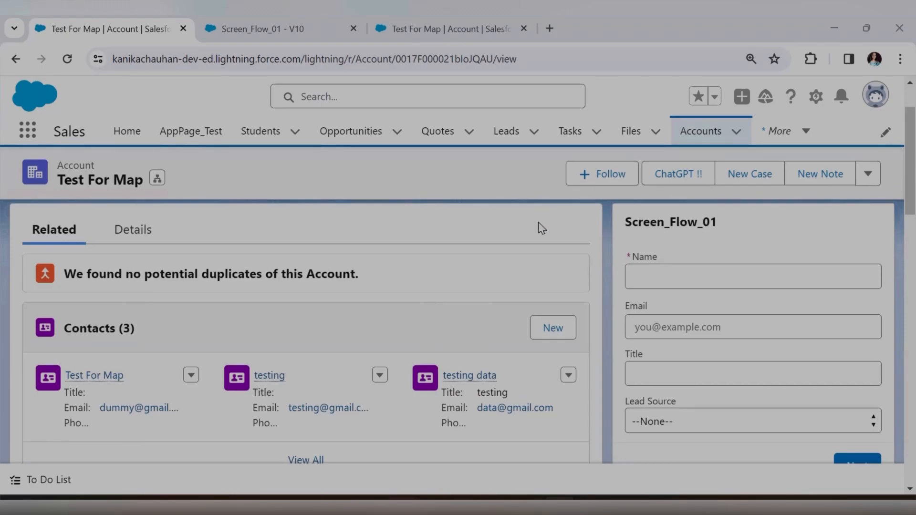
Show the Test For Map account's Chatter feed in the right-hand panel and scroll the page.
scroll(542, 228, "down", 5)
left_click(734, 250)
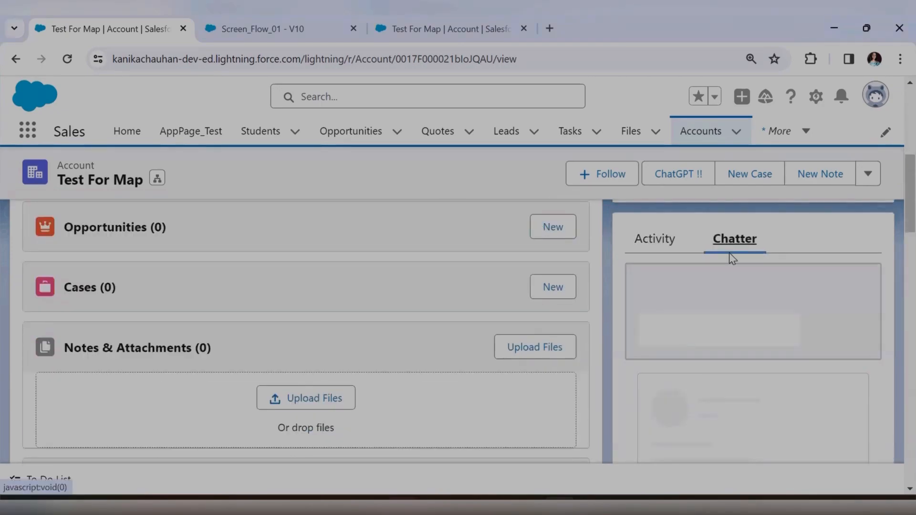
scroll(730, 305, "down", 3)
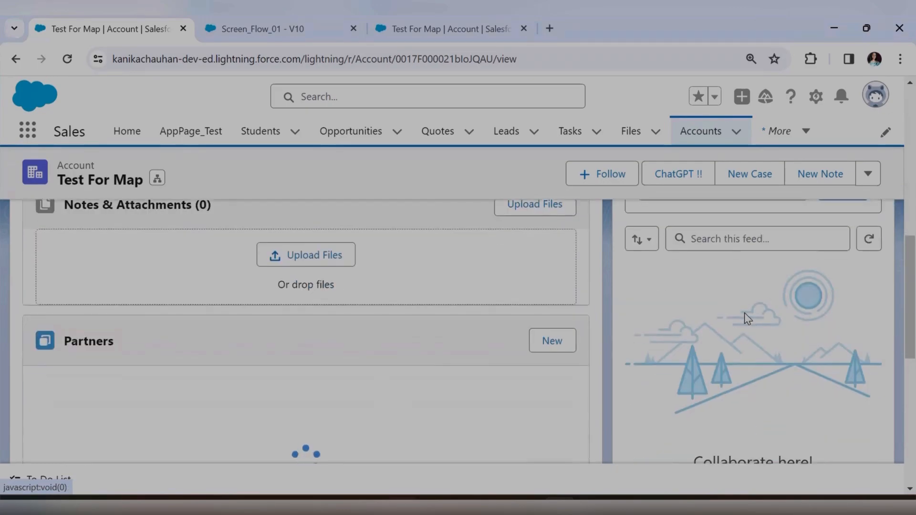
scroll(747, 318, "up", 5)
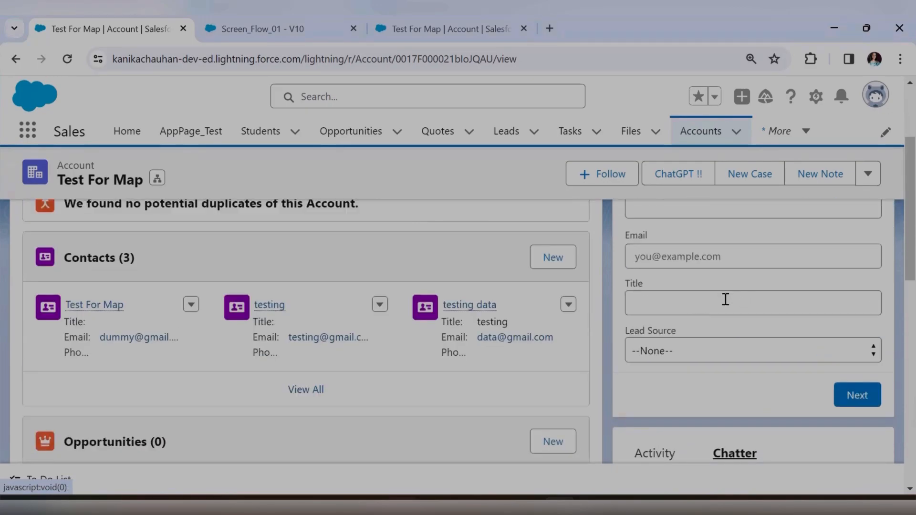
scroll(725, 299, "down", 5)
scroll(744, 352, "up", 1)
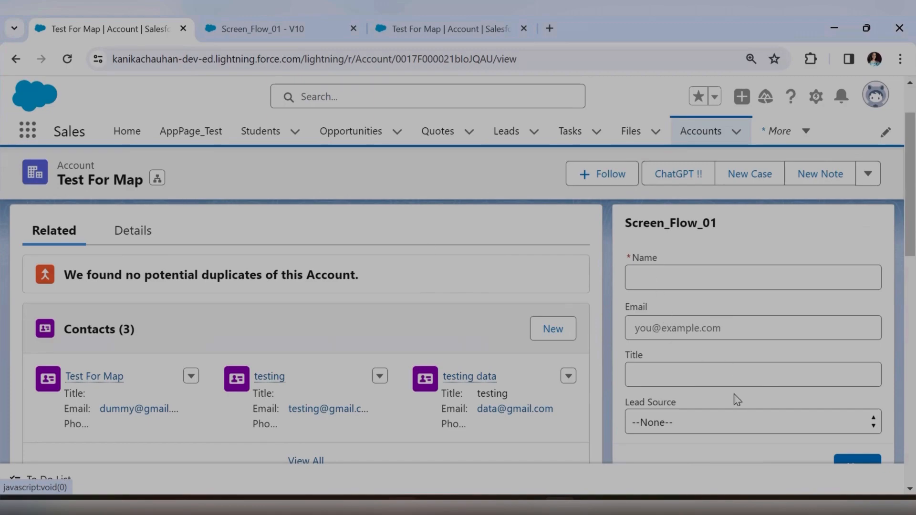
Enter the contact name 'dummy test' and choose Partner Referral as the lead source.
left_click(672, 281)
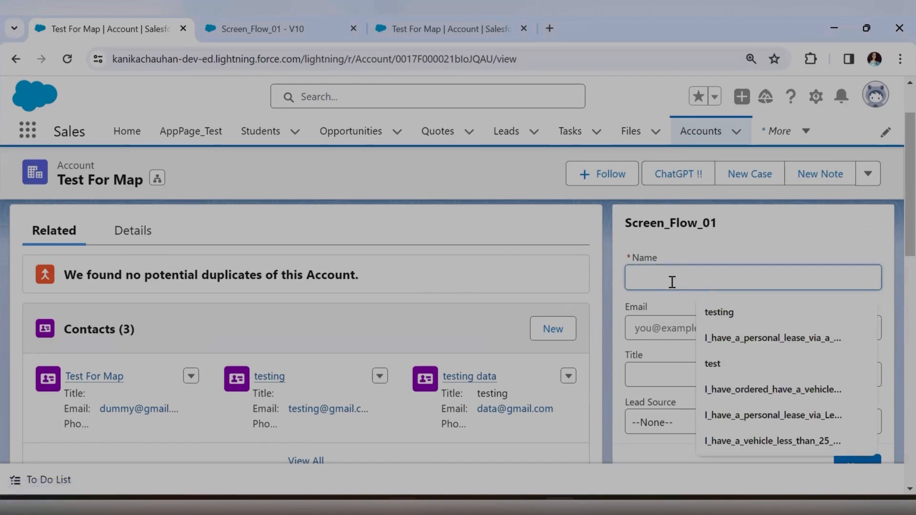
type("tes")
key("BackSpace")
key("BackSpace")
key("BackSpace")
type("dummy test")
left_click(708, 320)
left_click(706, 384)
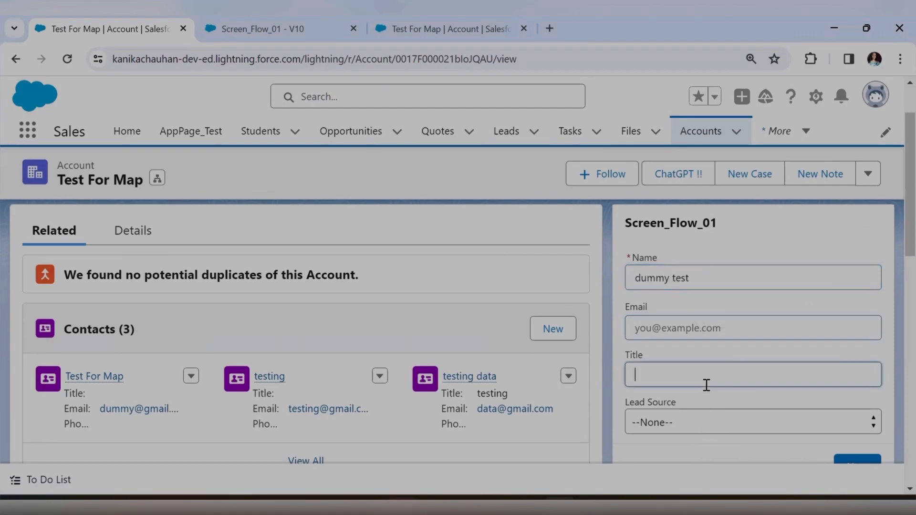
left_click(706, 430)
left_click(705, 380)
Submit the form to create the contact, then return to Screen_Flow_01 in Flow Builder.
scroll(736, 396, "down", 2)
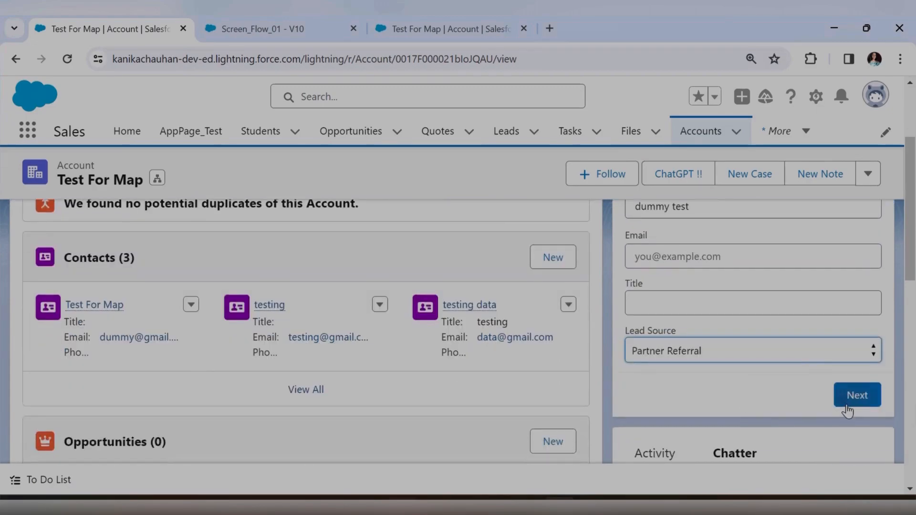
left_click(848, 406)
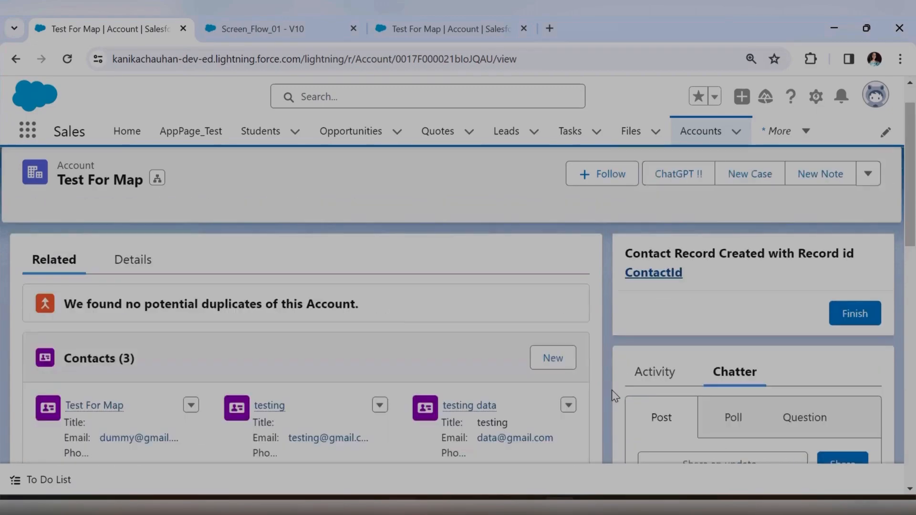
scroll(496, 411, "down", 3)
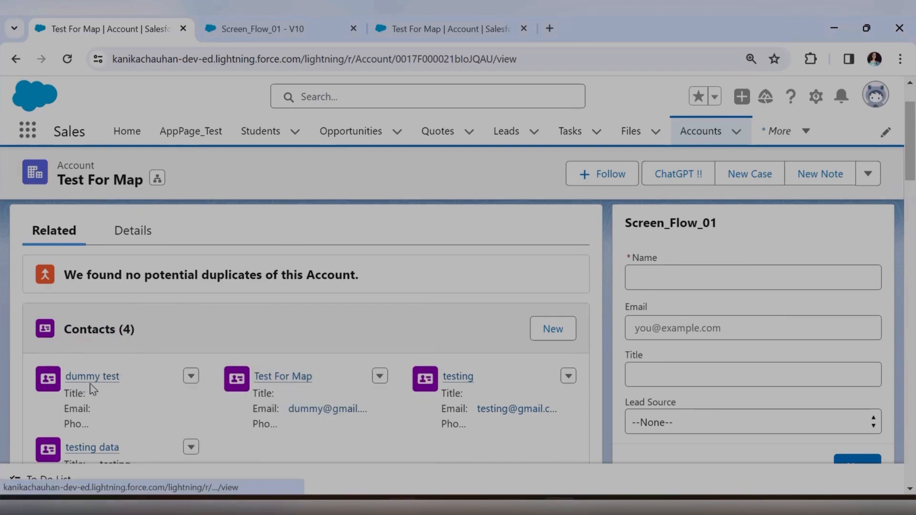
scroll(85, 393, "down", 2)
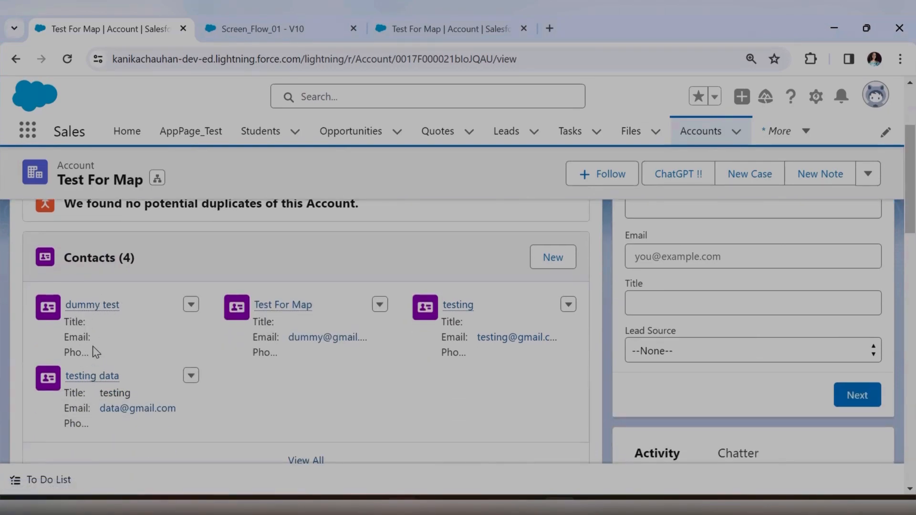
scroll(616, 331, "up", 2)
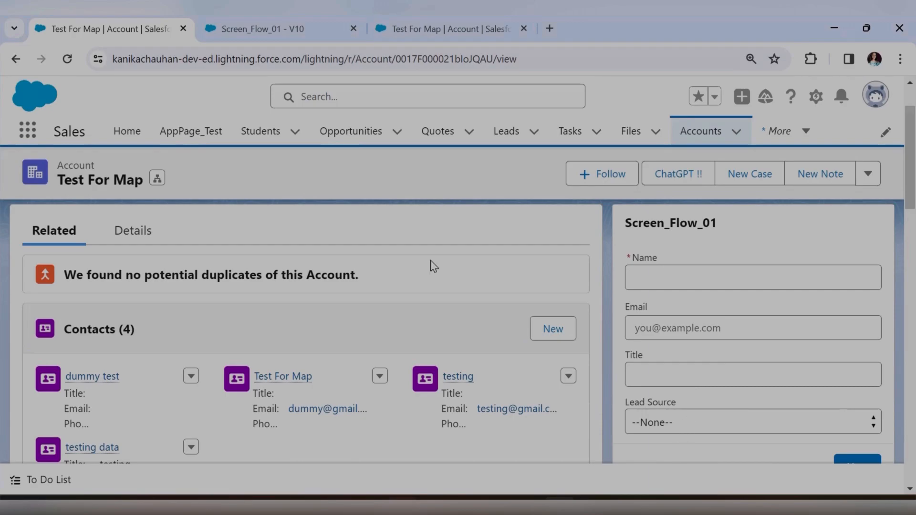
key("ctrl+Tab")
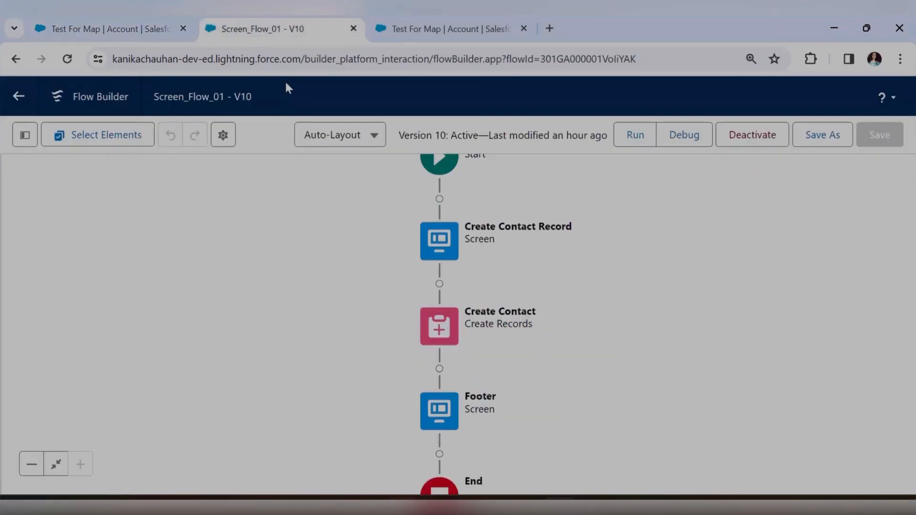
mouse_move(333, 204)
left_mouse_down()
mouse_move(330, 244)
mouse_move(336, 213)
left_mouse_up()
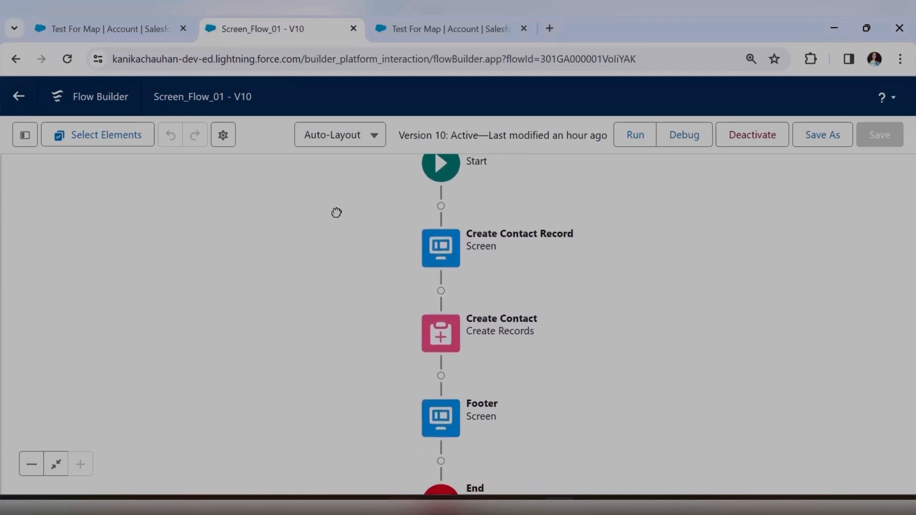
scroll(478, 273, "down", 1)
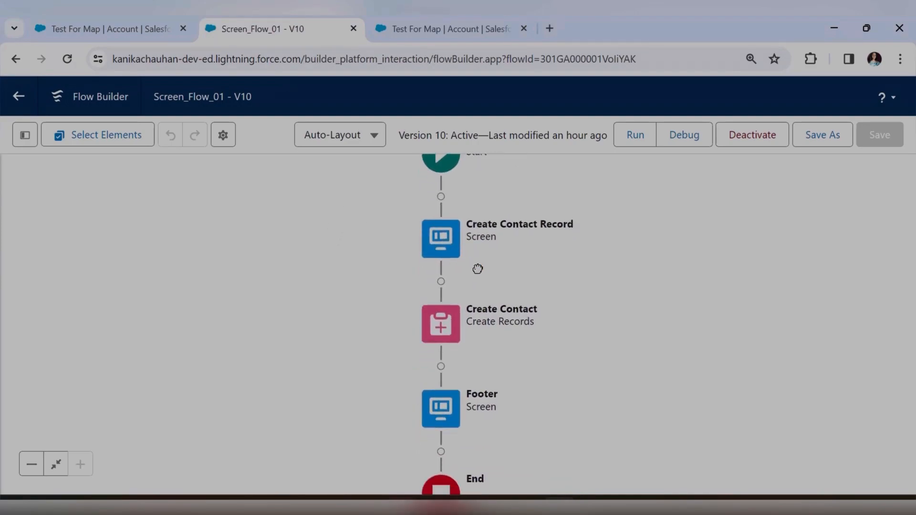
left_click_drag(481, 273, 466, 247)
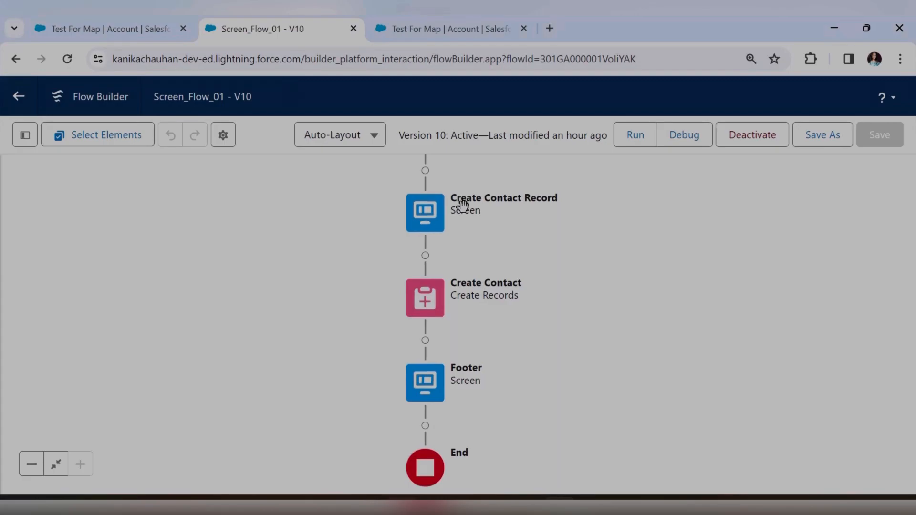
left_click(84, 29)
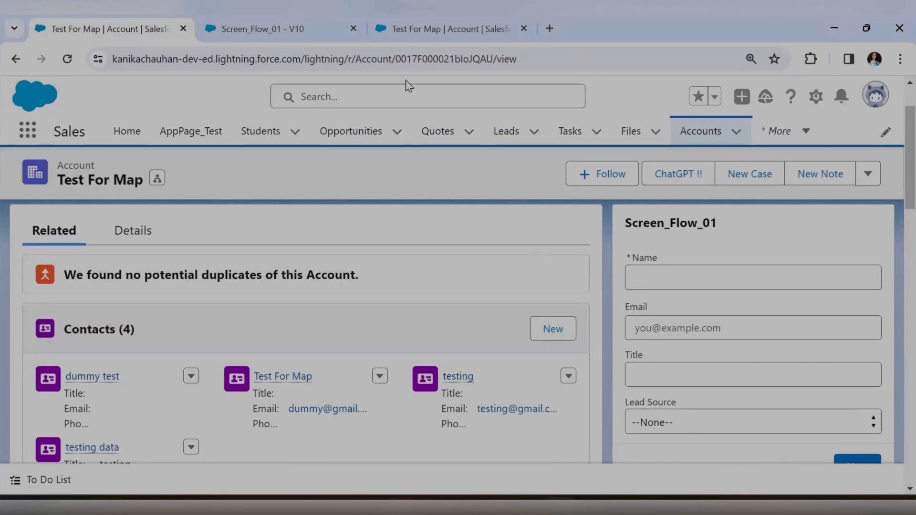
left_click(260, 28)
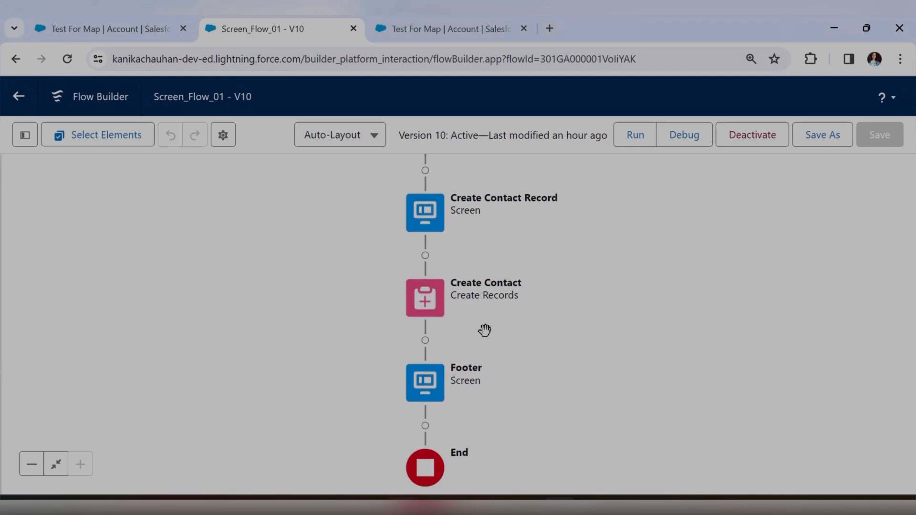
double_click(422, 304)
scroll(512, 315, "down", 8)
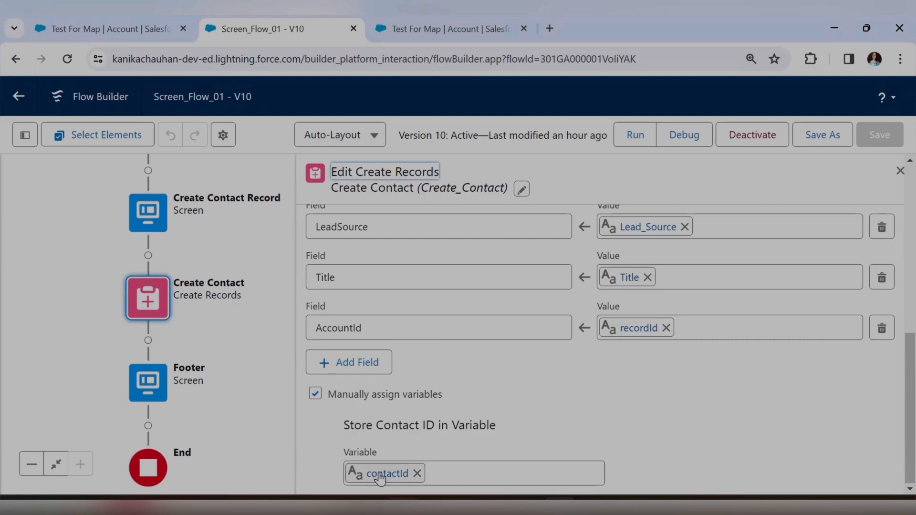
scroll(624, 399, "up", 5)
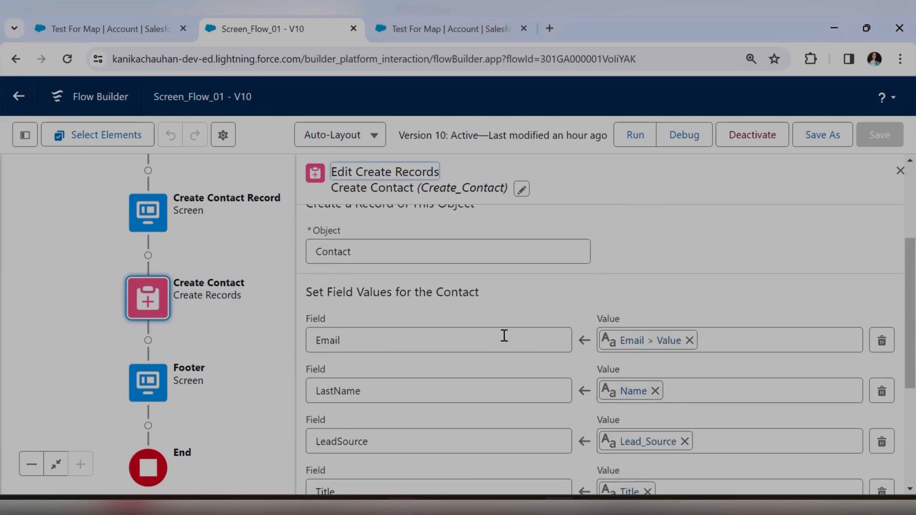
scroll(504, 336, "down", 5)
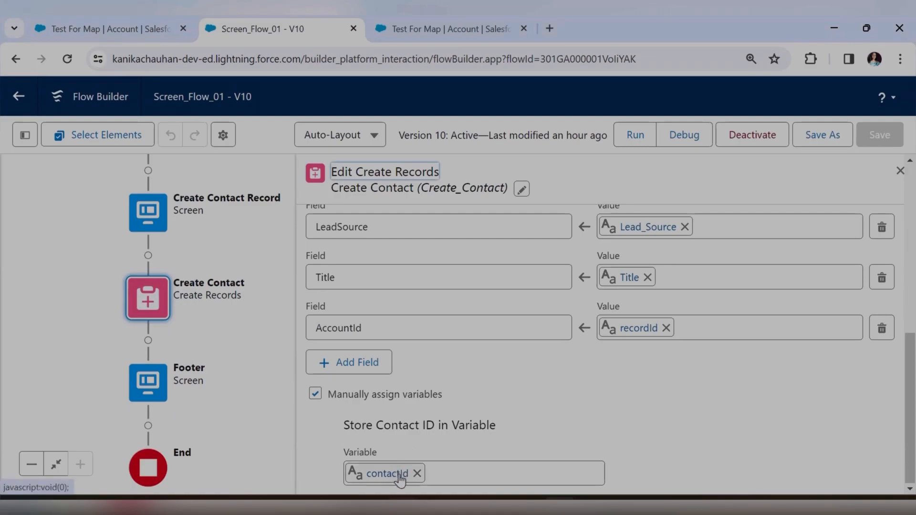
left_click(900, 171)
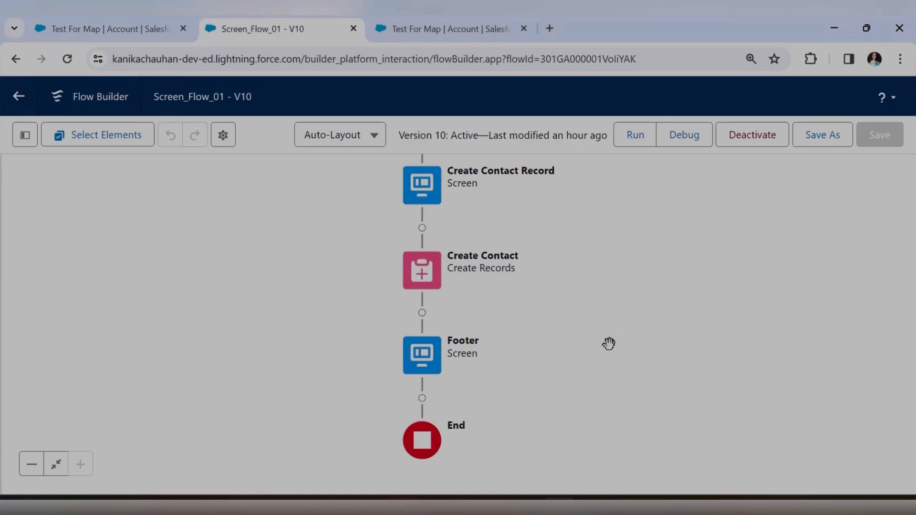
Review the Footer screen's confirmation message, then open the add-element menu below Create Contact.
double_click(428, 365)
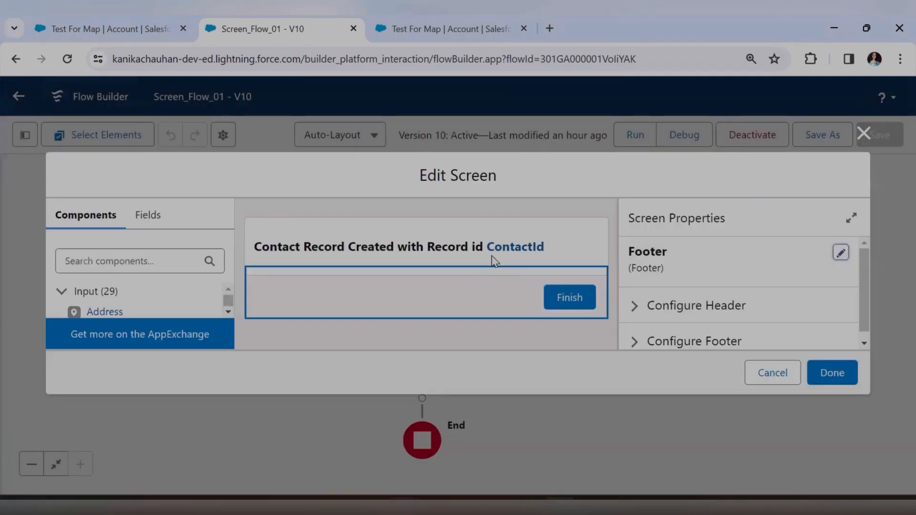
left_click(494, 260)
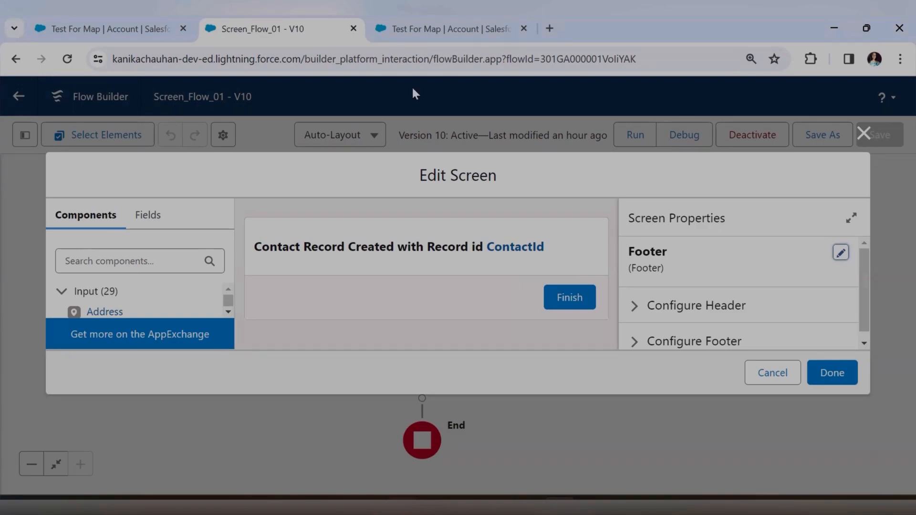
left_click(864, 134)
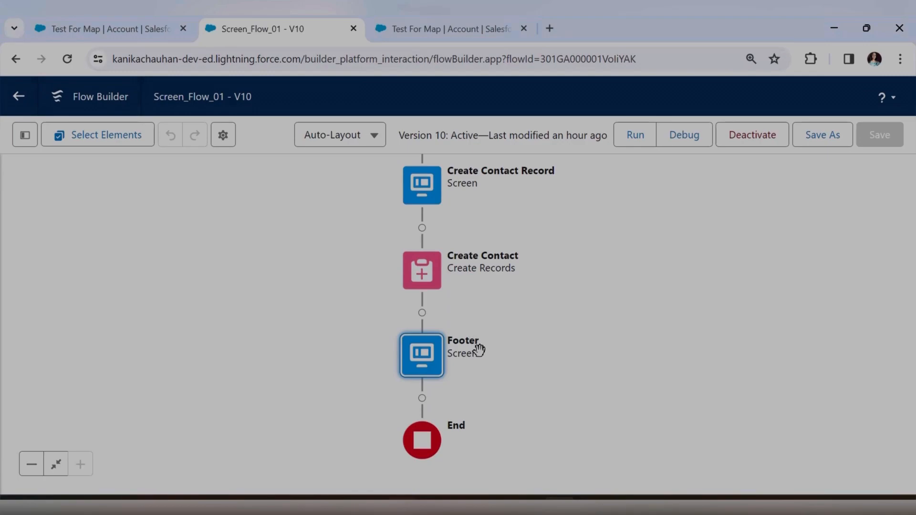
left_click(423, 315)
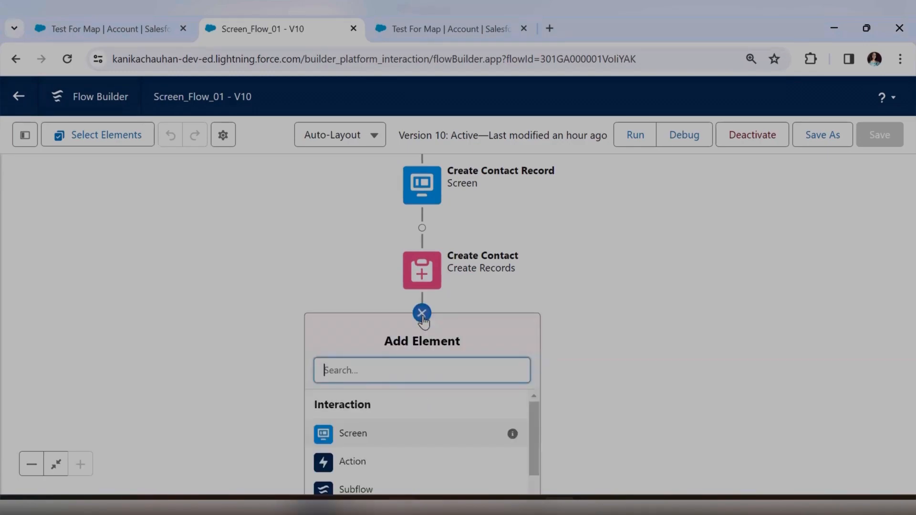
Choose Action from the element list to open the New Action dialog.
left_click_drag(600, 389, 599, 318)
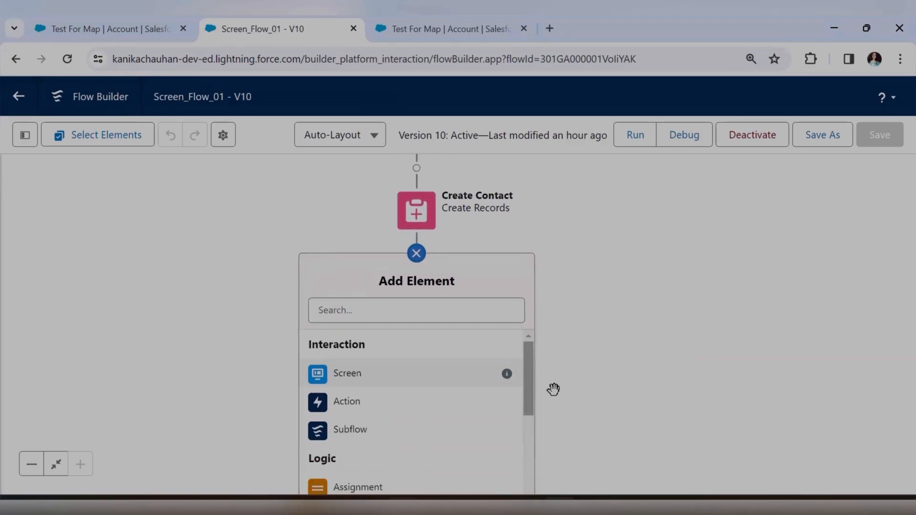
left_click(404, 407)
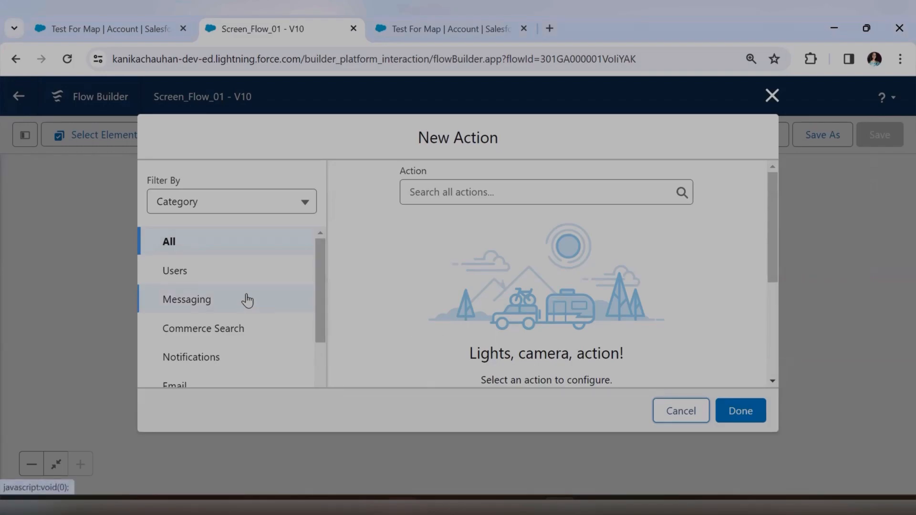
Search the flow actions for 'post' and select Post to Chatter.
left_click(466, 192)
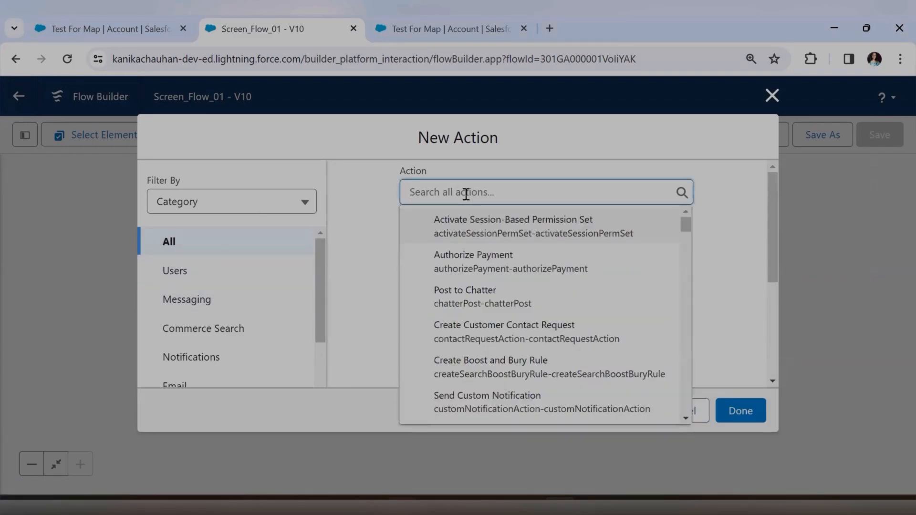
type("post")
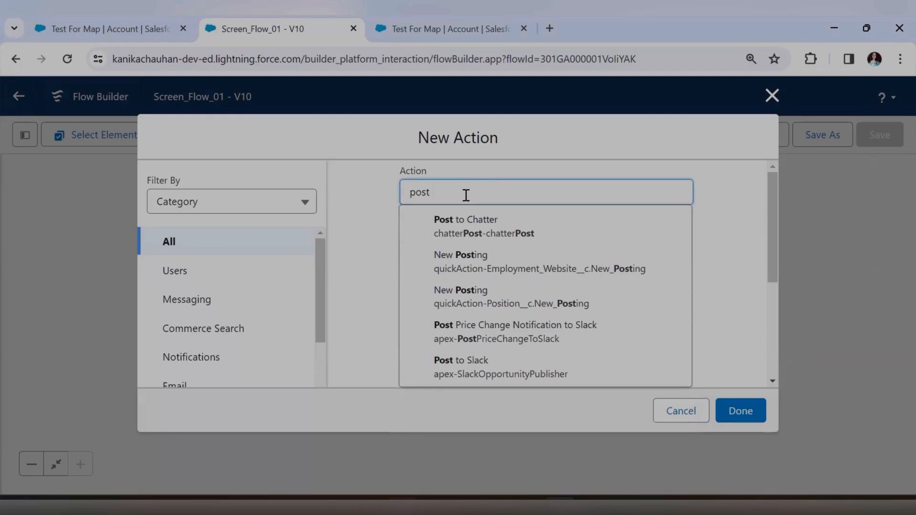
left_click(501, 233)
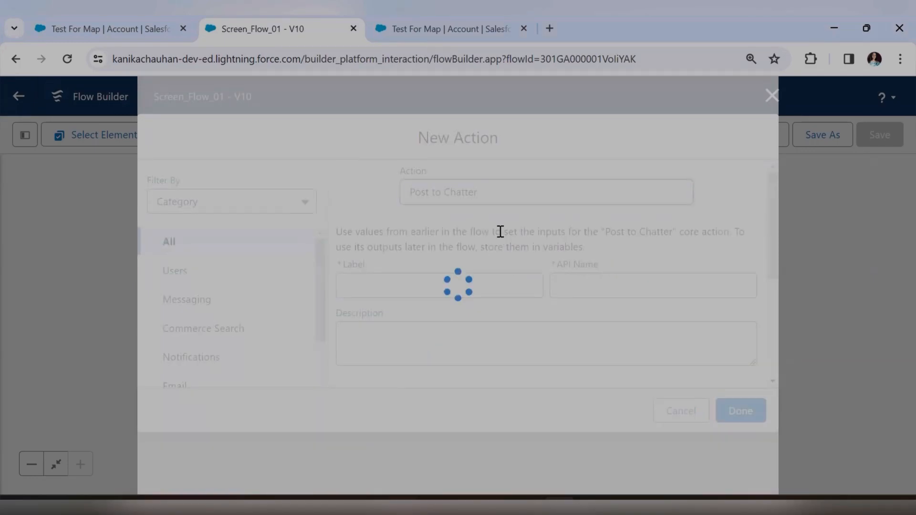
scroll(501, 260, "down", 3)
scroll(503, 296, "down", 3)
scroll(503, 303, "up", 2)
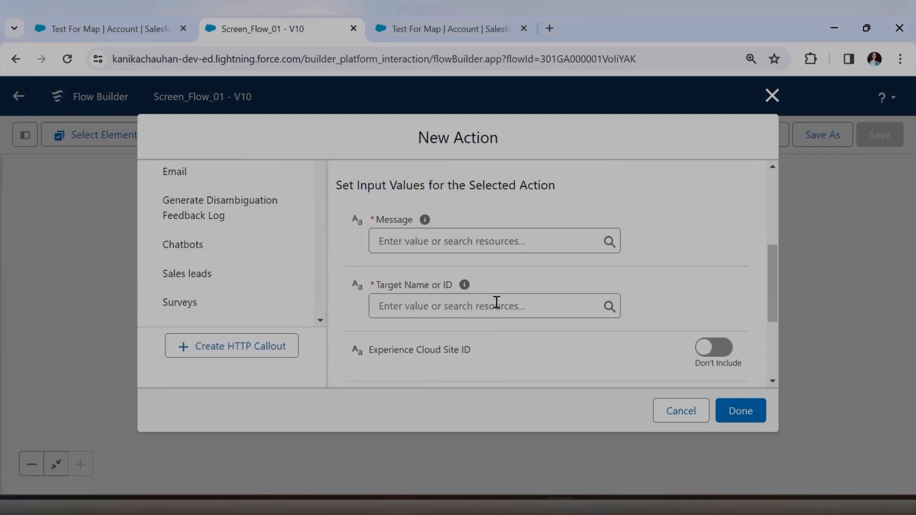
scroll(498, 315, "down", 3)
scroll(520, 330, "up", 6)
Label the action ContactCreated, review its required Message input, then view the Test For Map page.
left_click(418, 289)
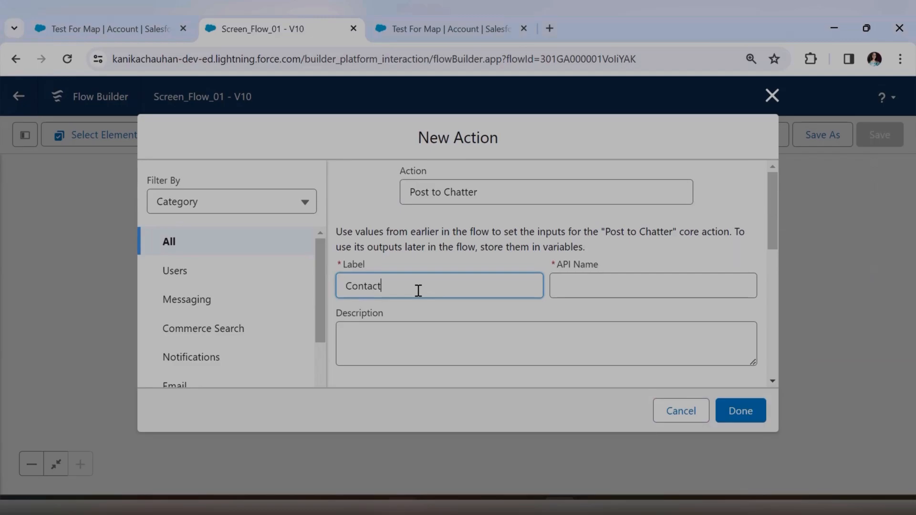
left_click(482, 236)
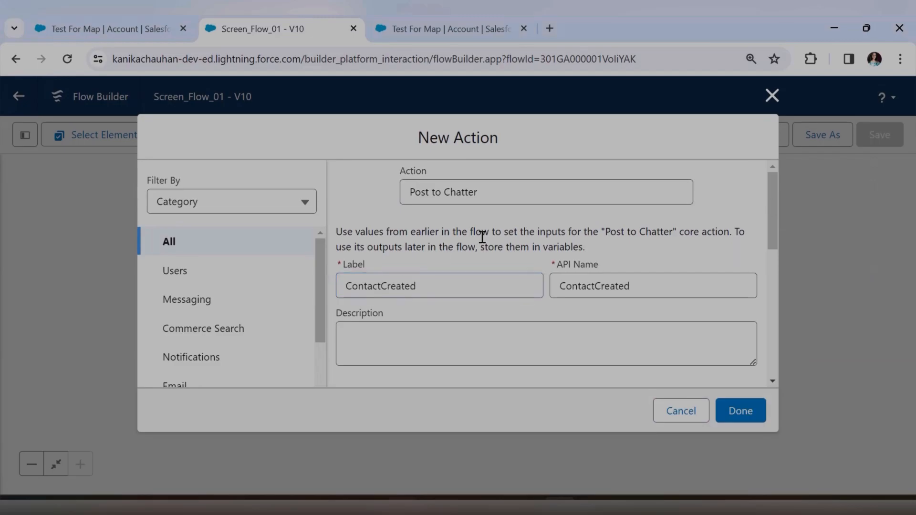
scroll(491, 267, "down", 3)
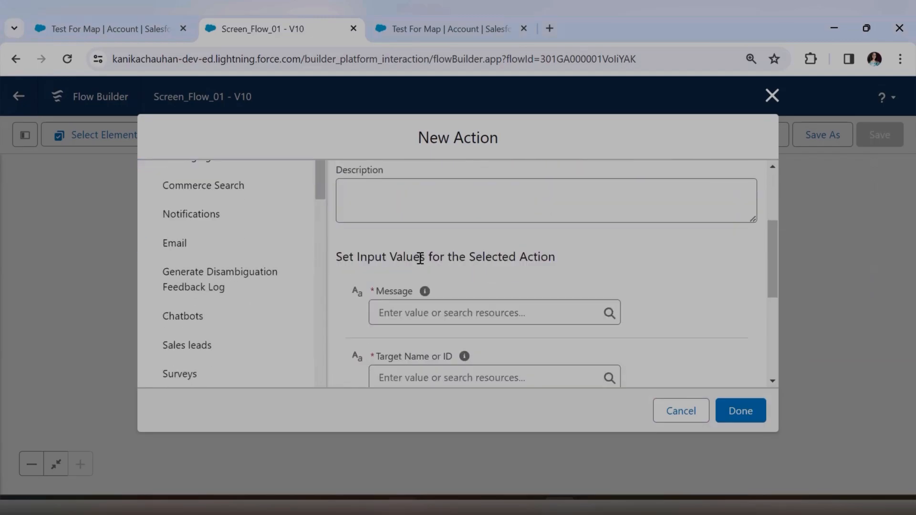
left_click_drag(338, 261, 561, 261)
left_click(550, 288)
double_click(382, 293)
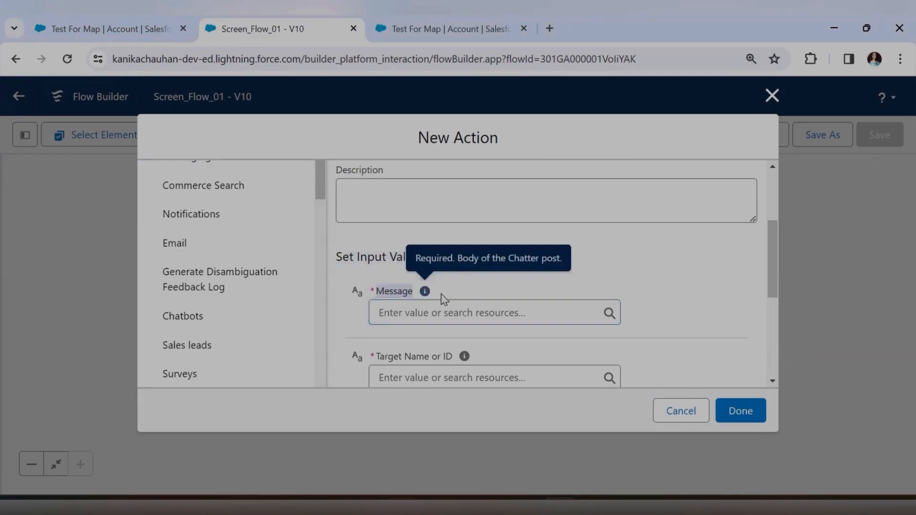
left_click(110, 28)
scroll(700, 323, "down", 10)
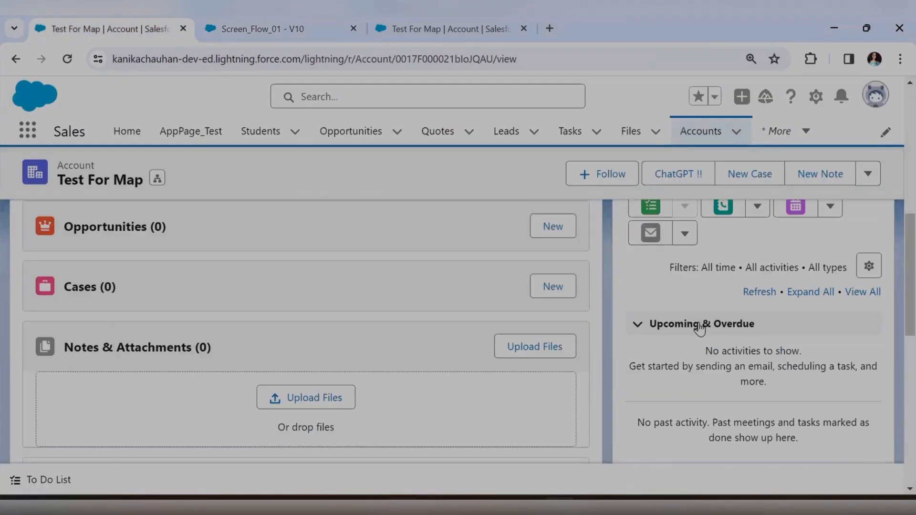
Check the Test For Map Chatter feed, then return to the action's Target Name or ID input.
left_click(734, 319)
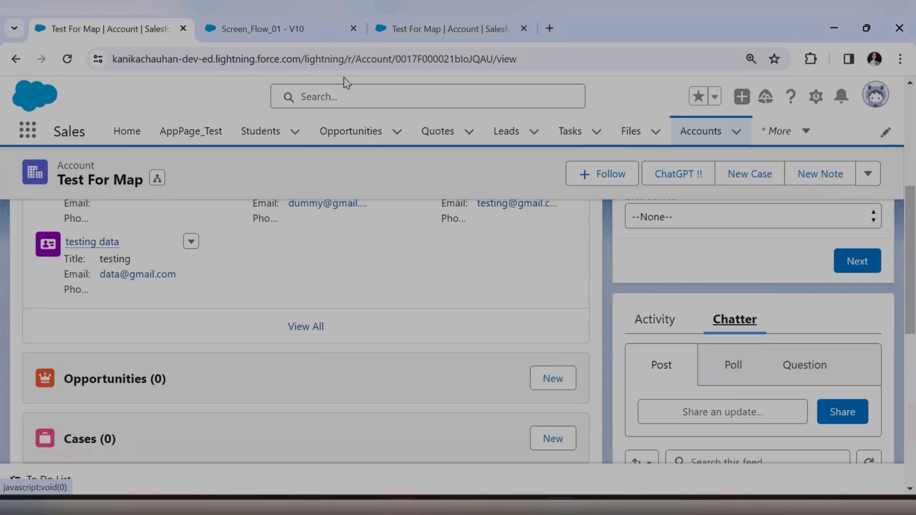
scroll(517, 287, "down", 2)
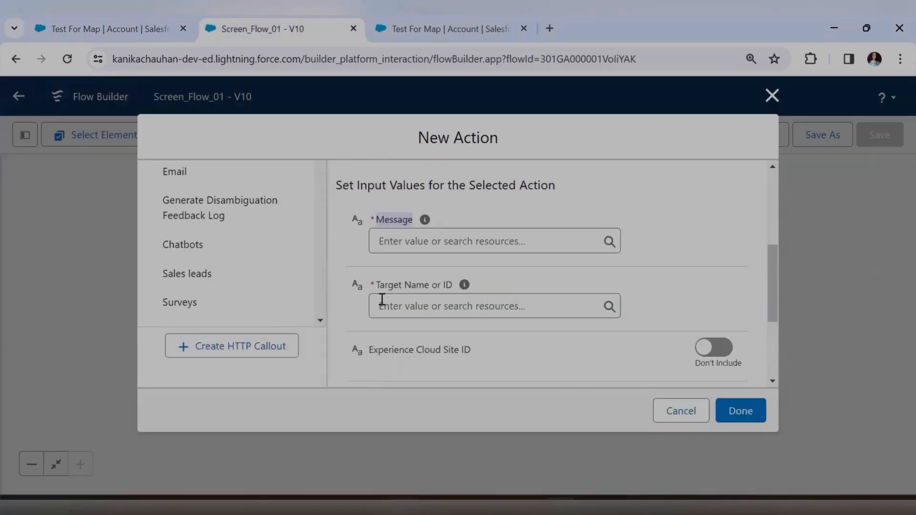
left_click_drag(380, 288, 451, 292)
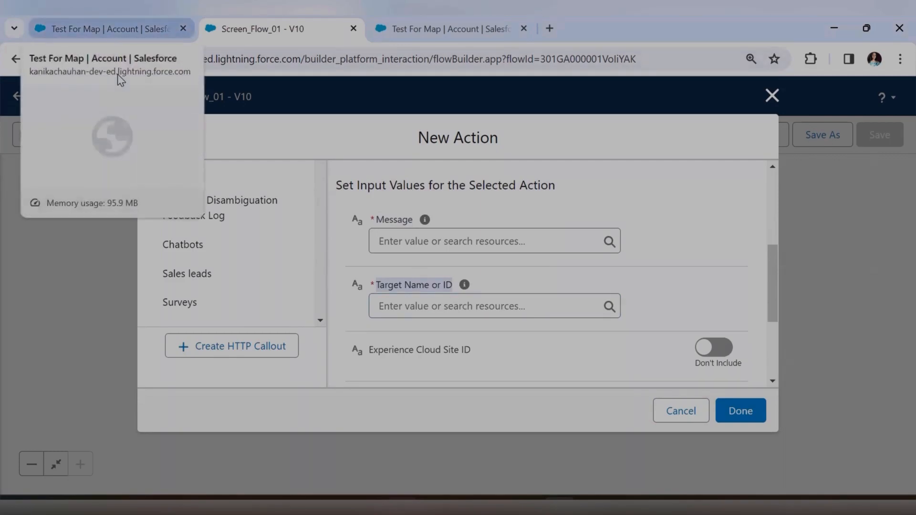
left_click(117, 73)
scroll(215, 303, "up", 5)
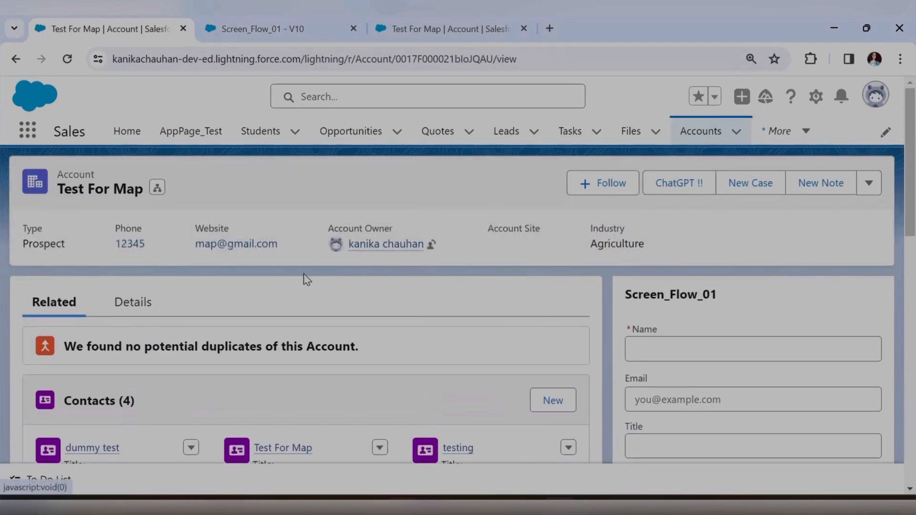
scroll(116, 412, "down", 2)
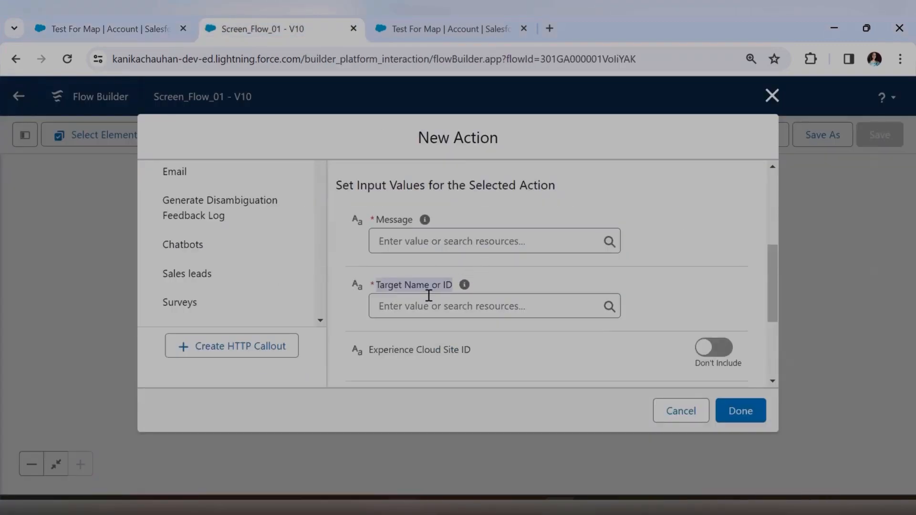
left_click(409, 306)
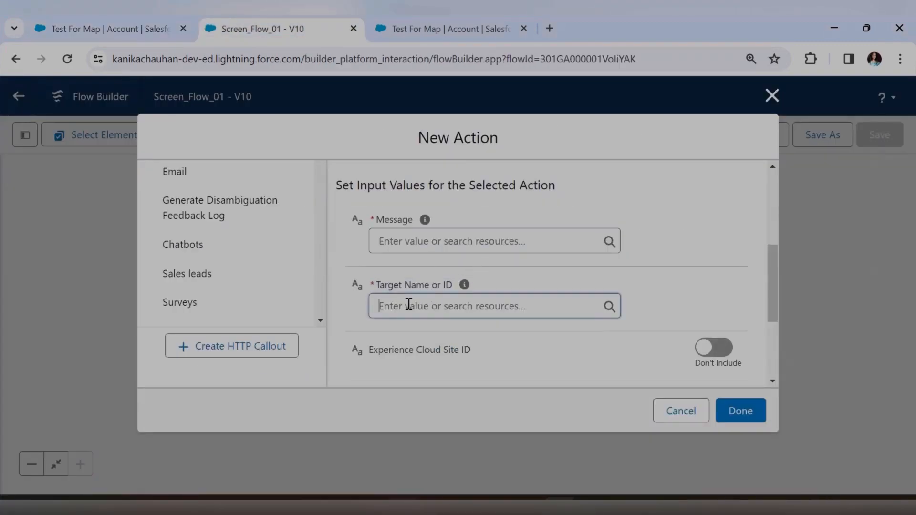
Set the Post to Chatter Target Name or ID to the {!recordId} variable.
scroll(468, 219, "down", 5)
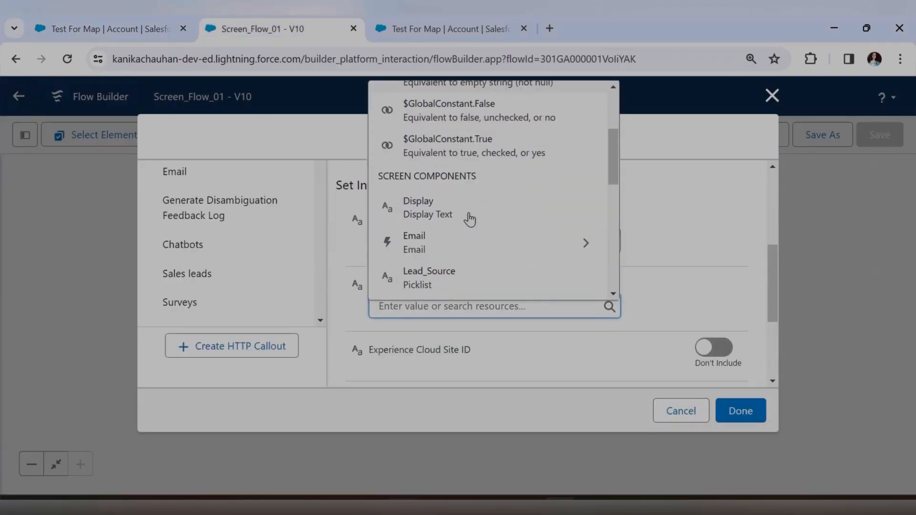
scroll(468, 219, "down", 3)
scroll(466, 219, "up", 2)
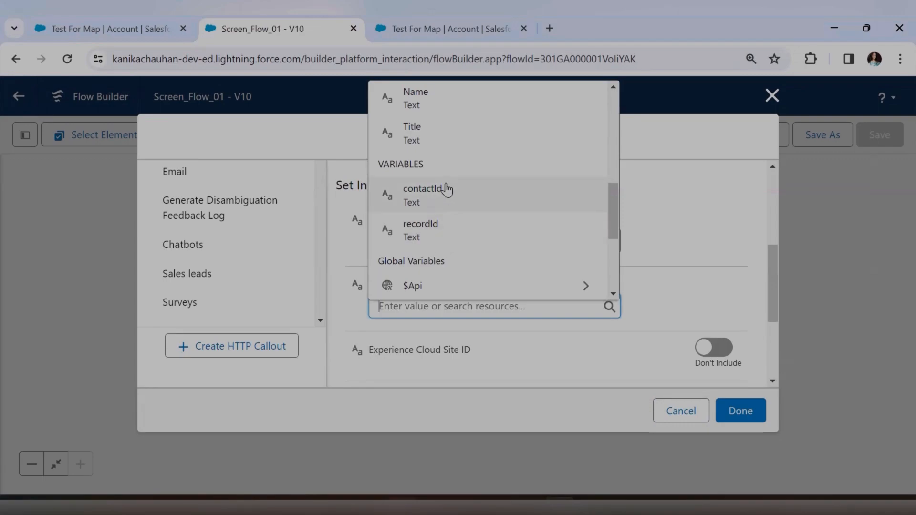
left_click(524, 230)
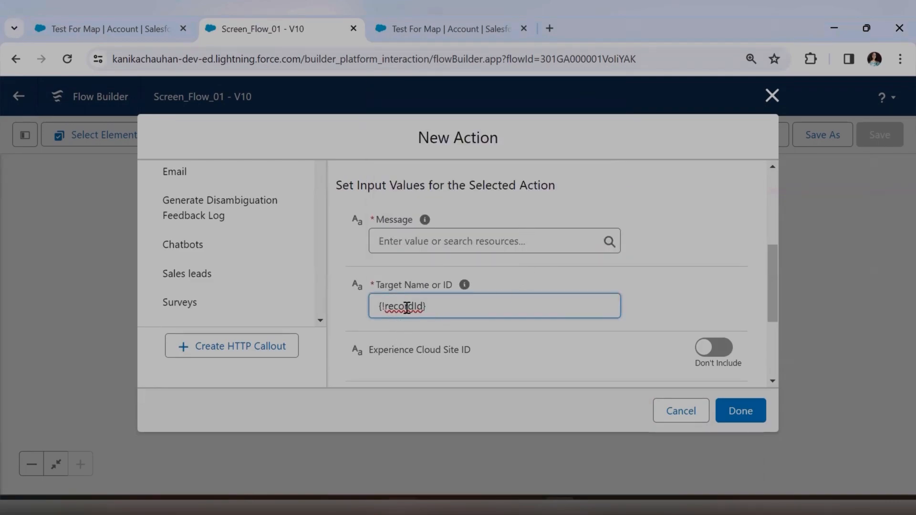
left_click(692, 280)
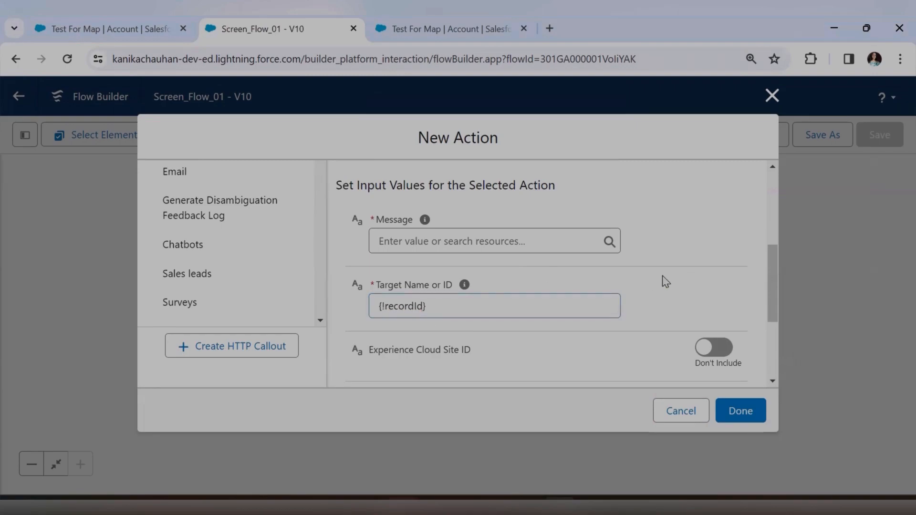
Bring up the Message input's resource list, leaving the message empty.
left_click(422, 244)
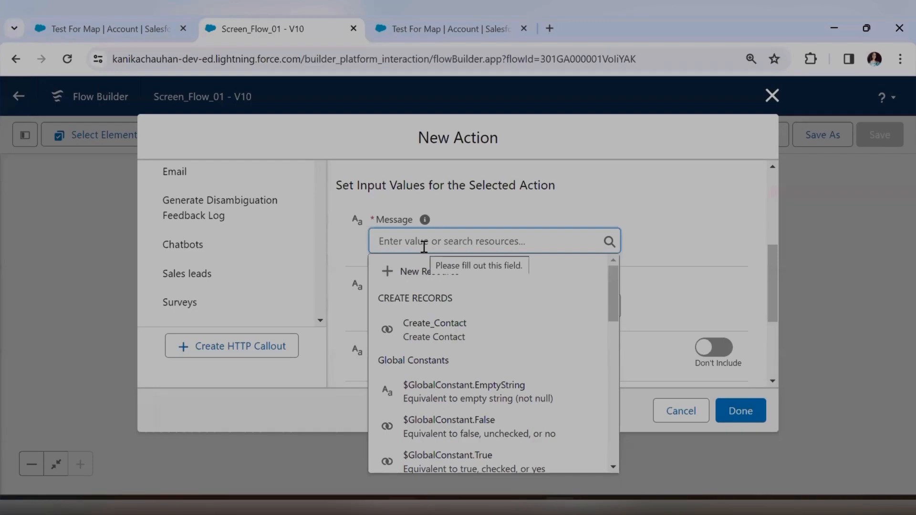
type("text")
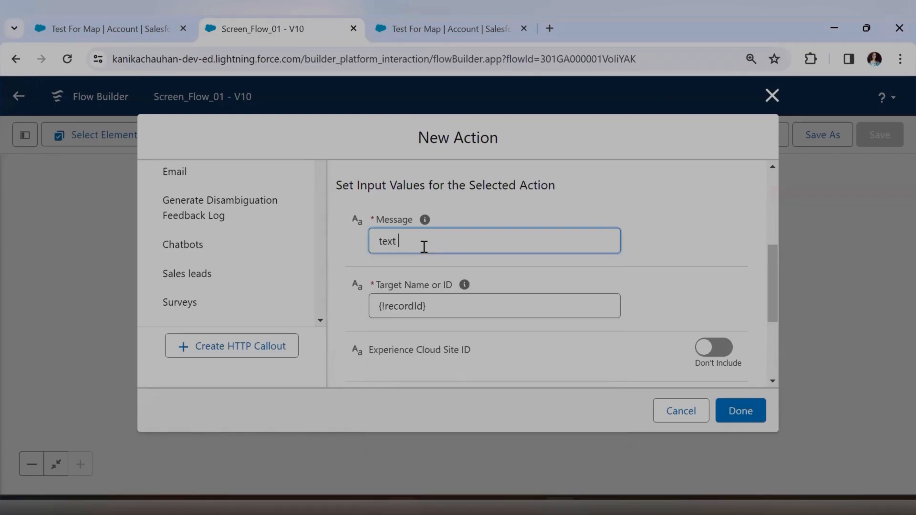
key("BackSpace")
key("BackSpace")
key("BackSpace")
key("BackSpace")
key("BackSpace")
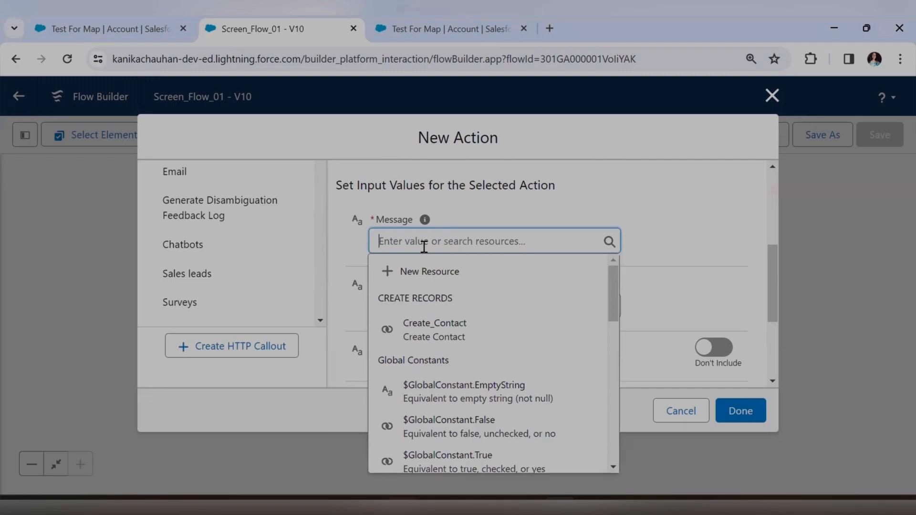
Create a new Text Template resource with API Name ChatterMessage for the message.
left_click(427, 271)
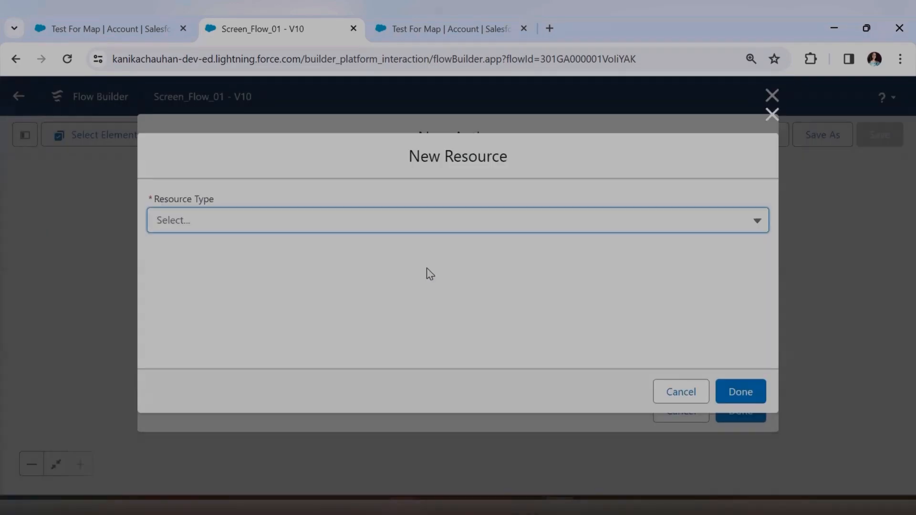
left_click(230, 222)
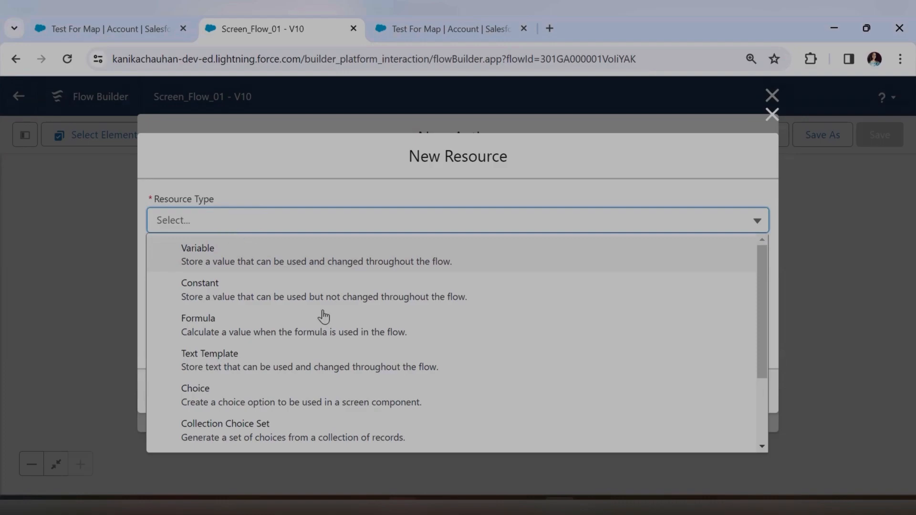
left_click(224, 361)
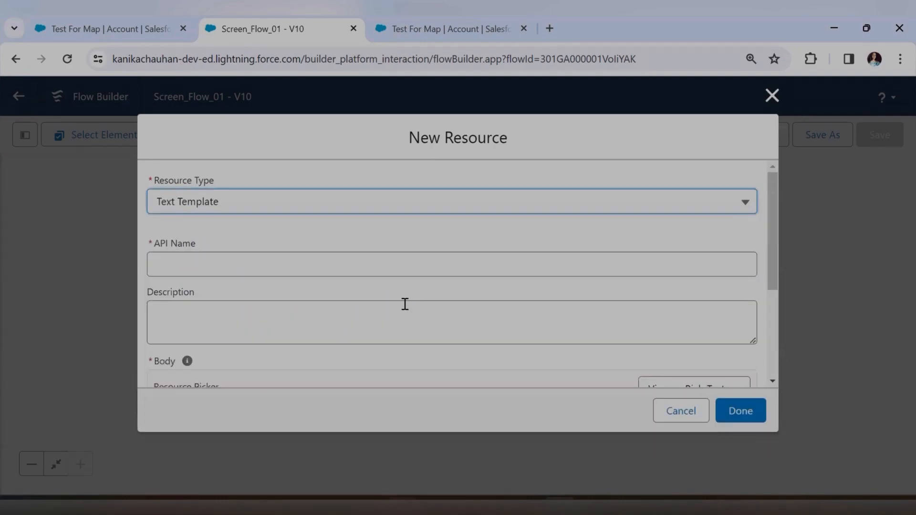
left_click(307, 255)
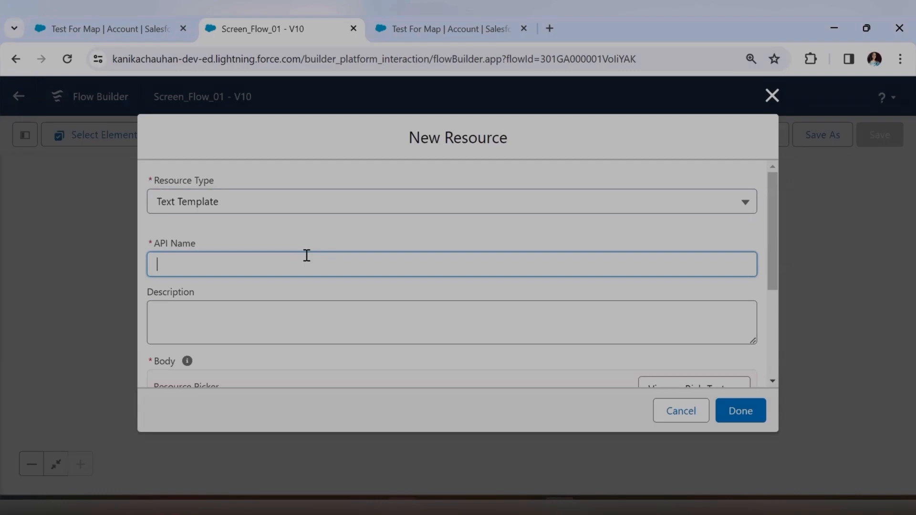
type("ChatterMessage")
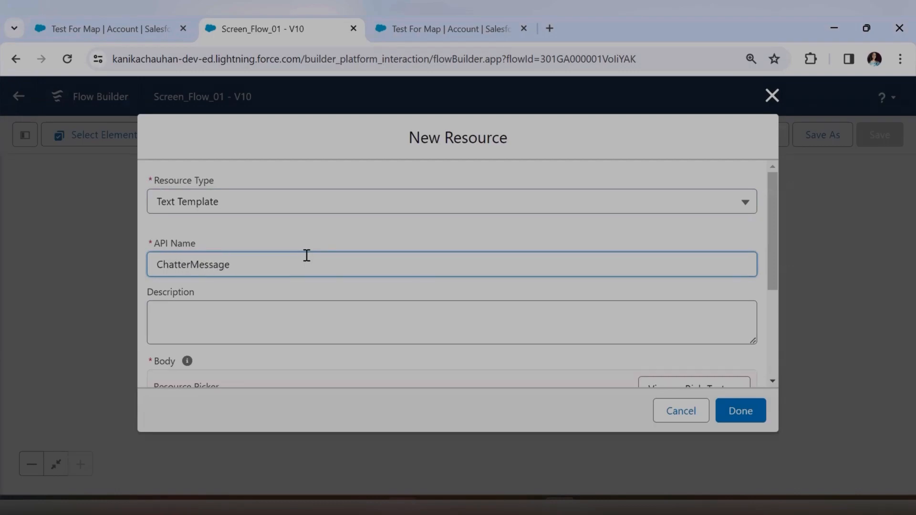
scroll(313, 292, "down", 3)
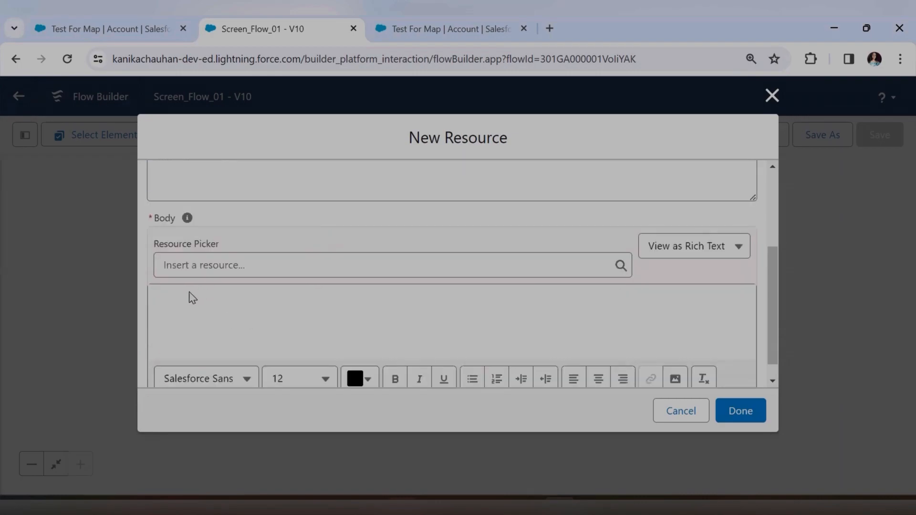
Write 'Hello' and 'Contact record is created with Name' into the ChatterMessage body.
left_click(183, 303)
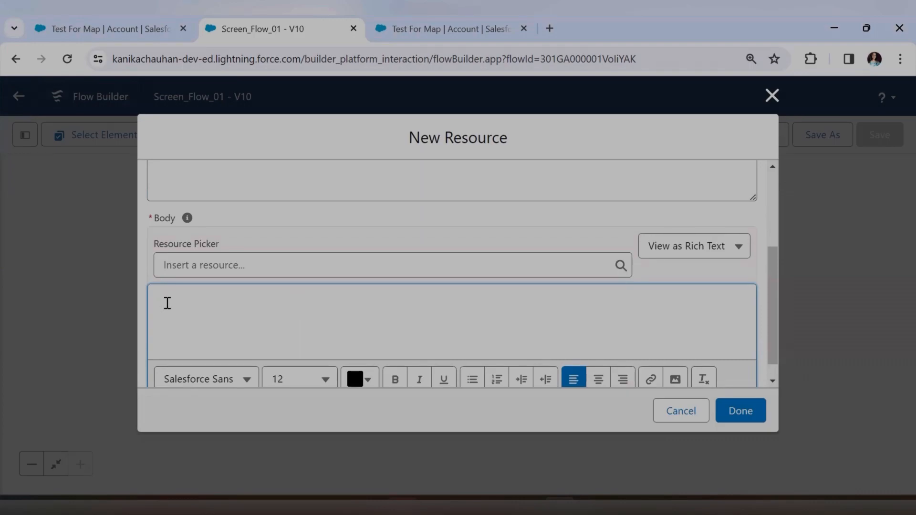
left_click(248, 266)
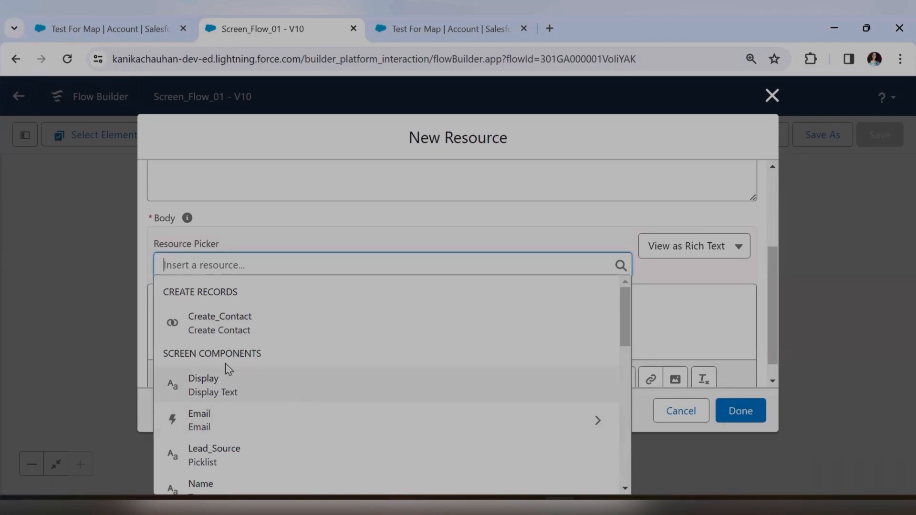
scroll(227, 443, "down", 2)
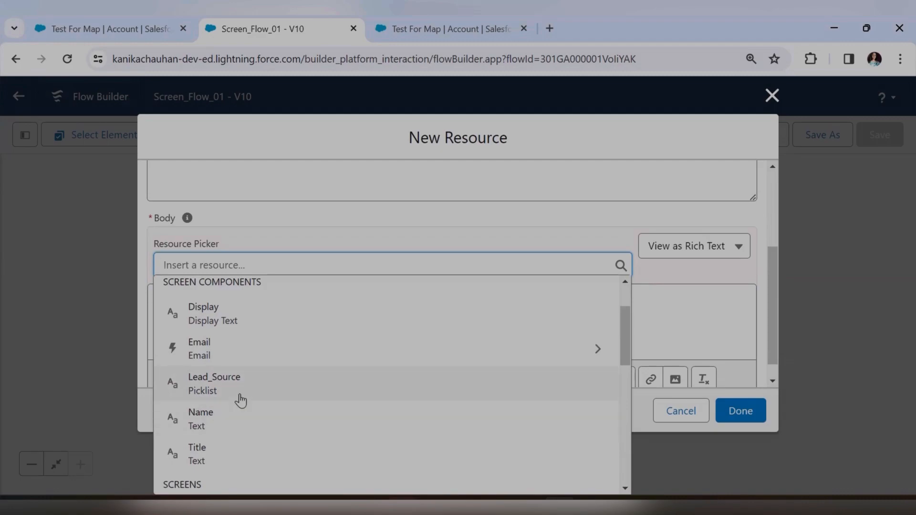
left_click(677, 306)
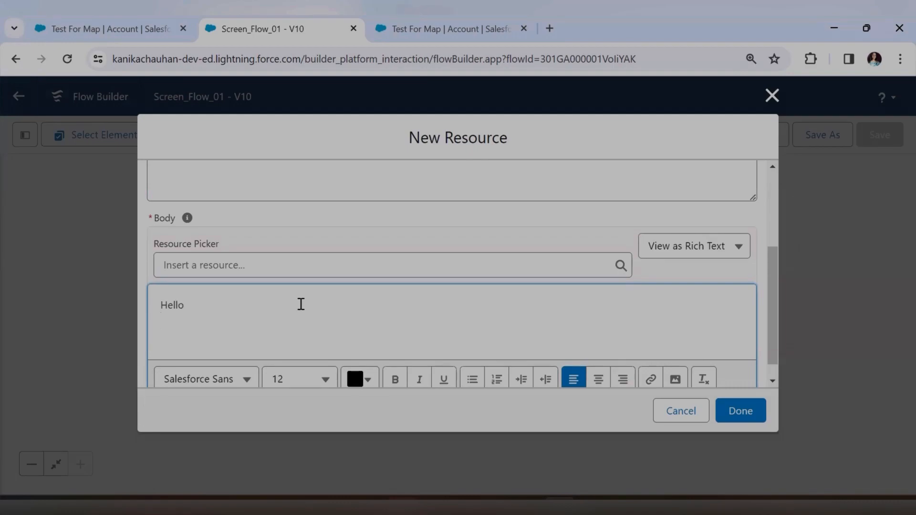
type("Contact record is created with Name")
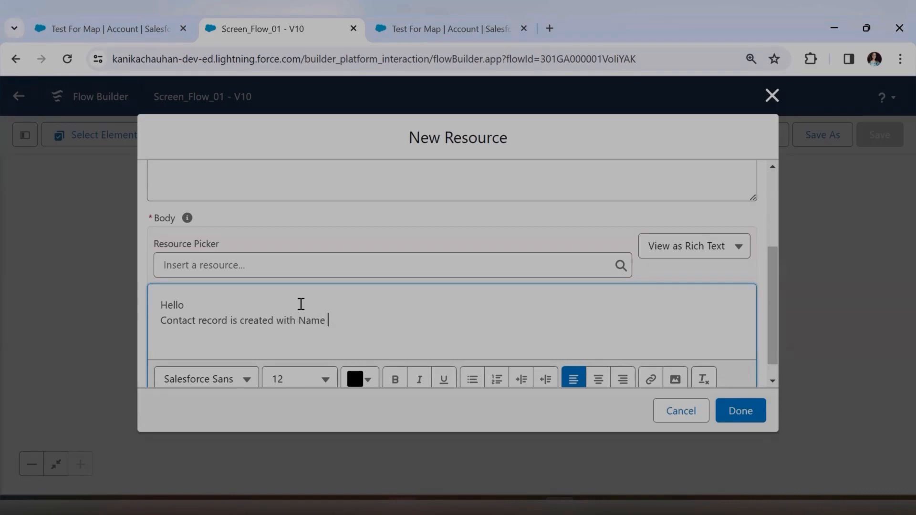
left_click(204, 267)
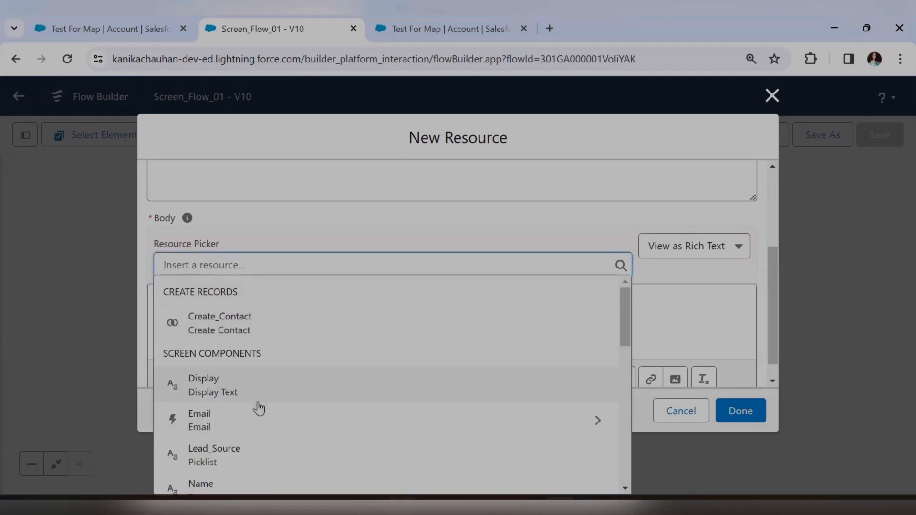
Insert {!Name} and a 'Lead source as {!Lead_Source}' line into the template body.
scroll(257, 411, "down", 2)
left_click(273, 424)
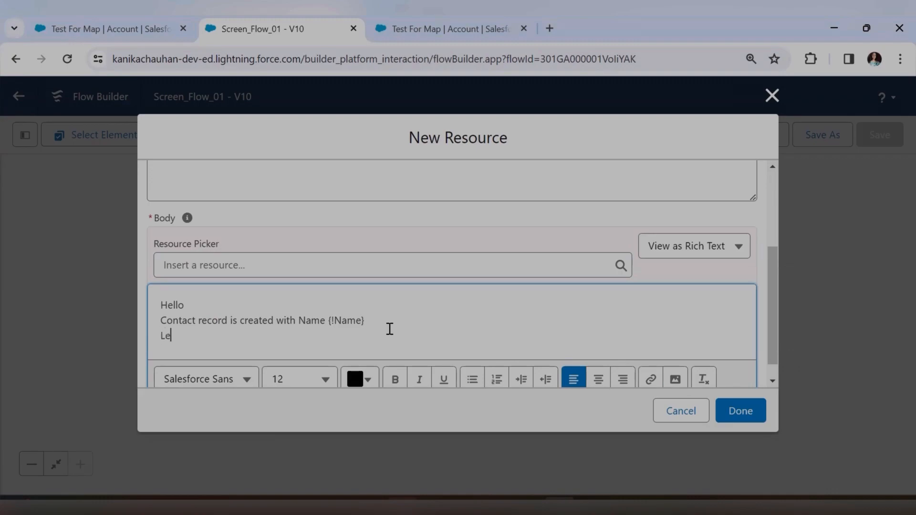
type("ce as")
left_click(345, 266)
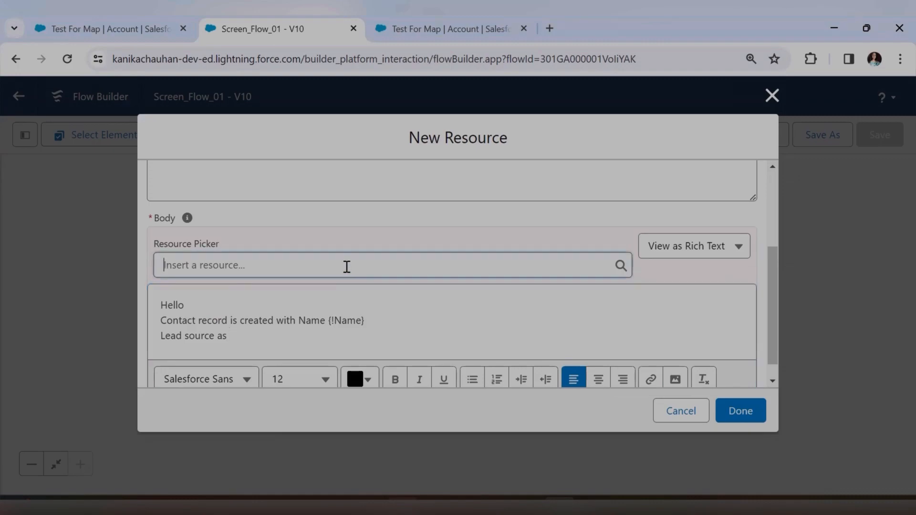
scroll(366, 394, "down", 2)
left_click(235, 389)
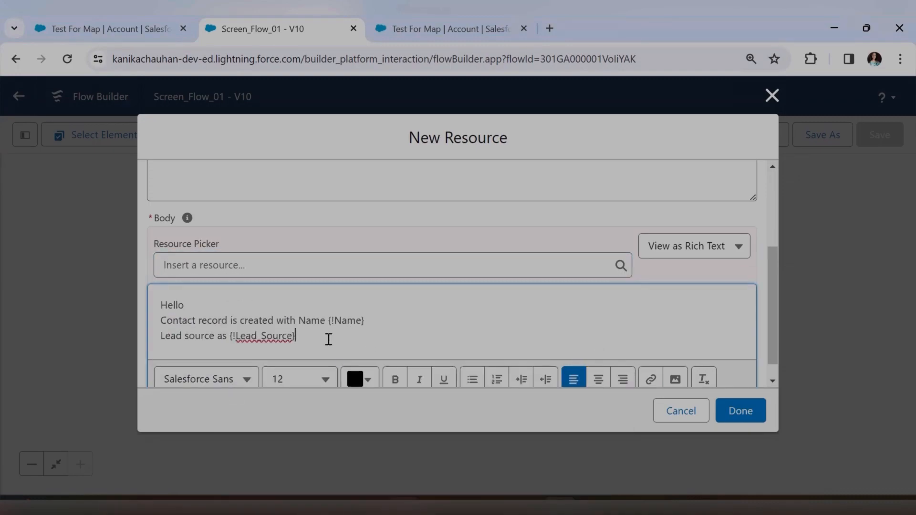
Add a 'Thankyou!!' closing line and view the body as plain text.
key("Return")
key("Return")
type("Th")
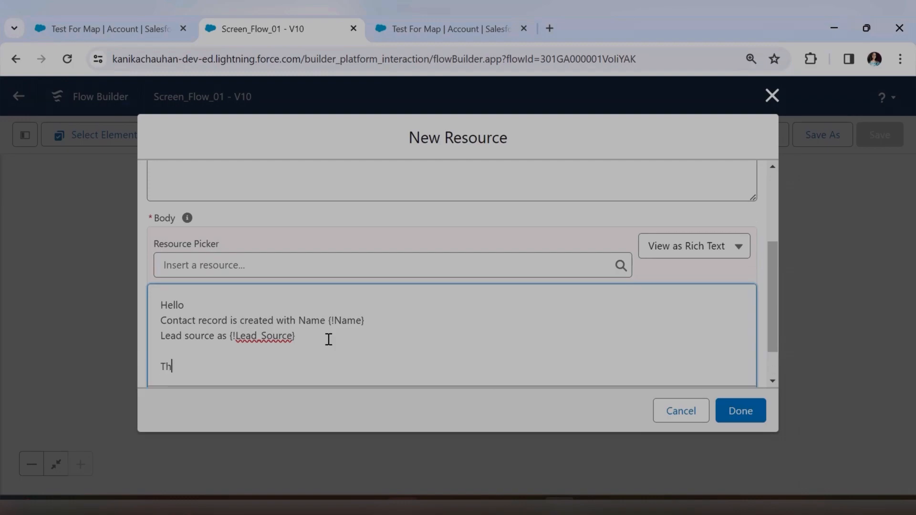
type("ankyou!!")
left_click(687, 260)
left_click(663, 305)
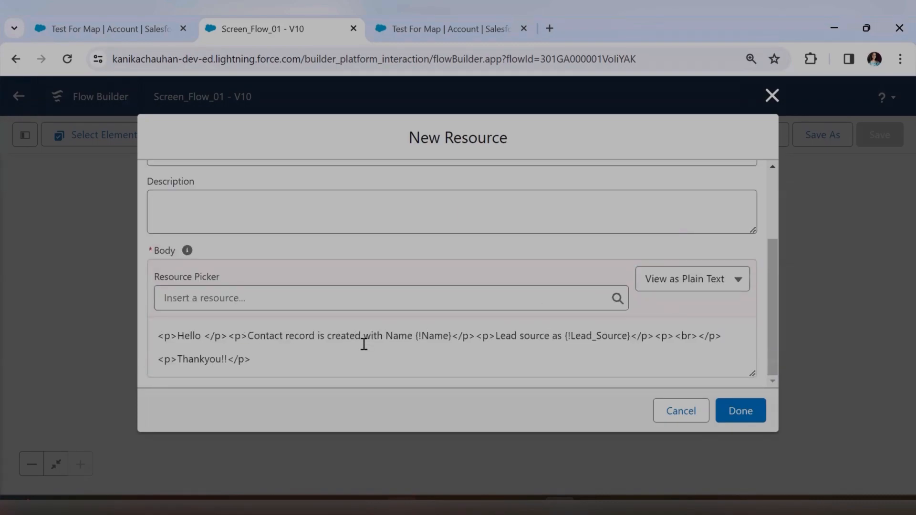
Finish the ChatterMessage template and add the ContactCreated Post to Chatter action using it as the message.
left_click(740, 411)
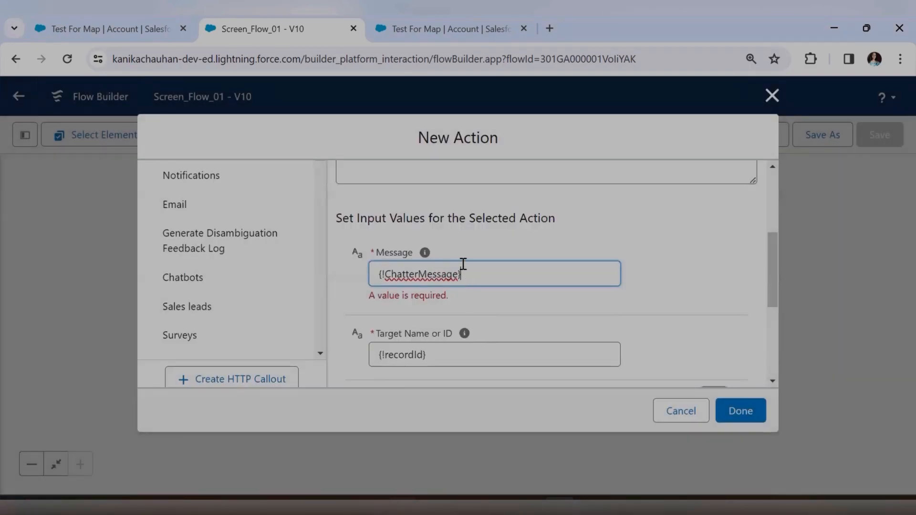
left_click(667, 256)
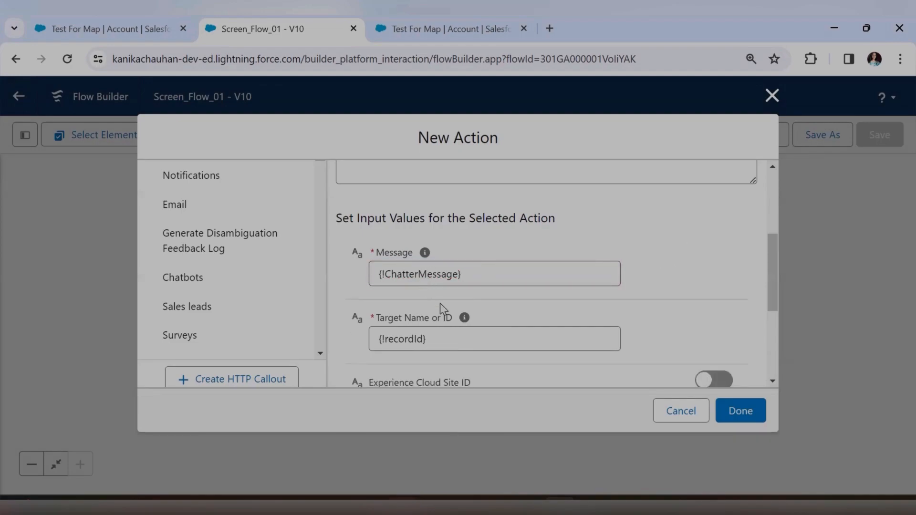
left_click(738, 414)
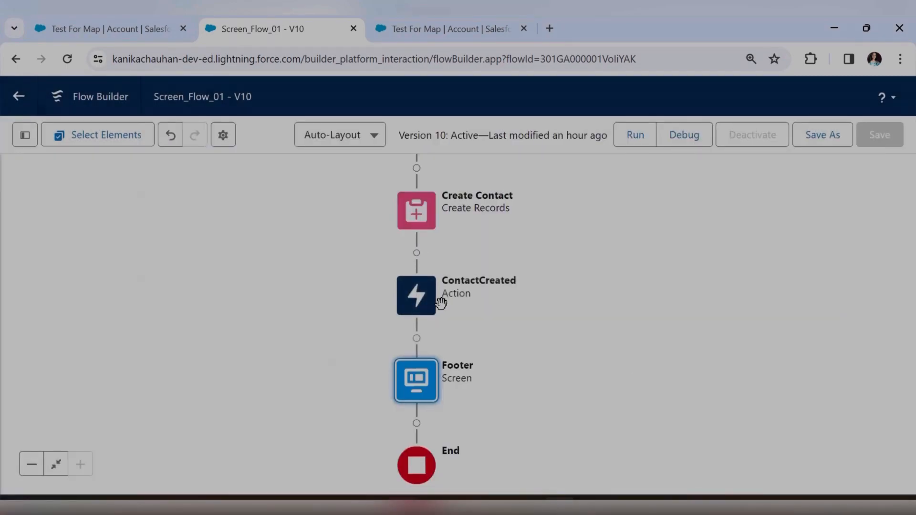
Review the ContactCreated action's settings, then close them and recentre the flow diagram.
left_click(441, 304)
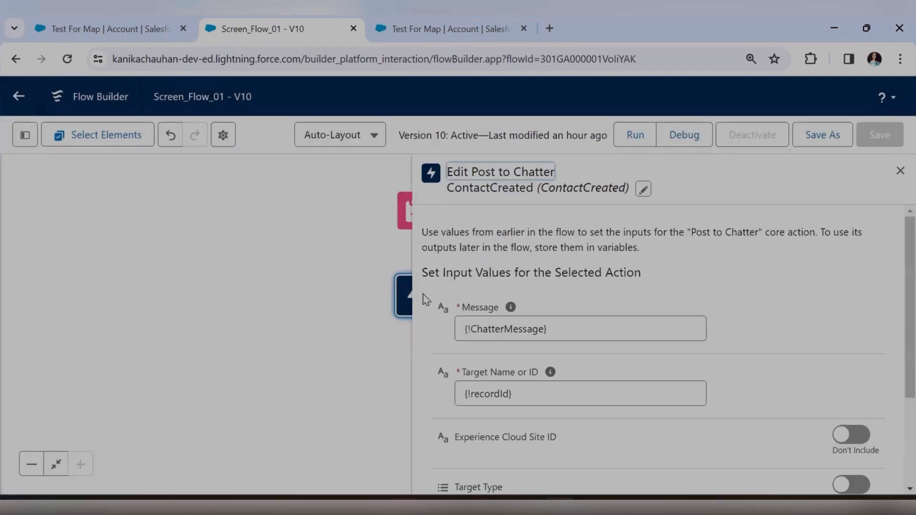
scroll(688, 329, "down", 3)
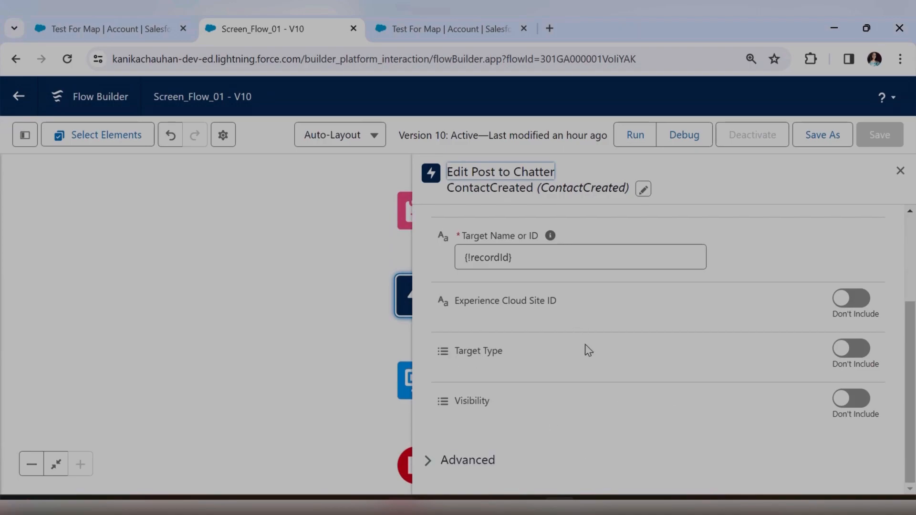
left_click(899, 175)
left_click_drag(571, 294, 558, 322)
Save Screen_Flow_01 as new active version 11 and return to the Test For Map account tab.
left_click(823, 135)
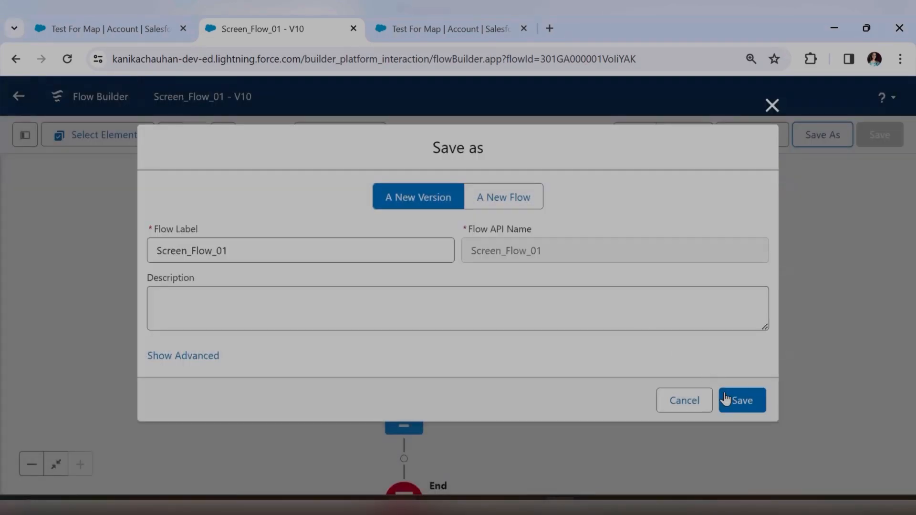
left_click(726, 398)
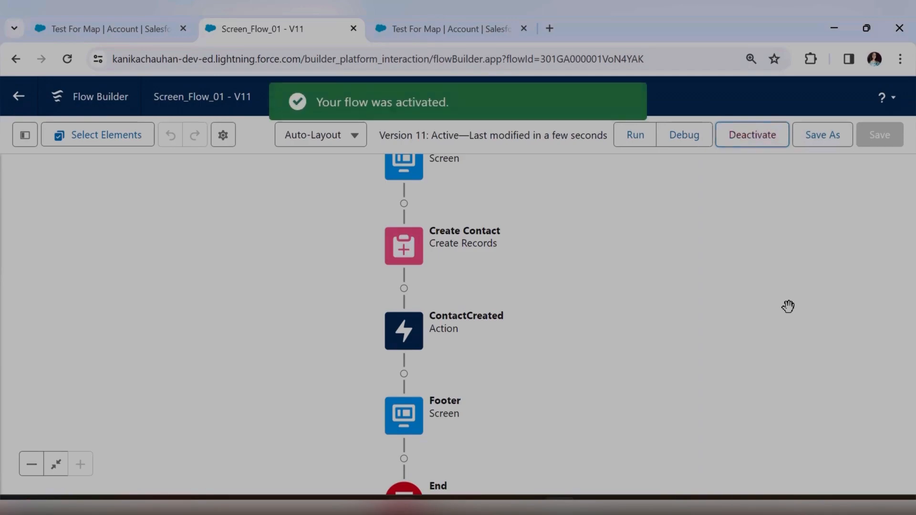
left_click(40, 20)
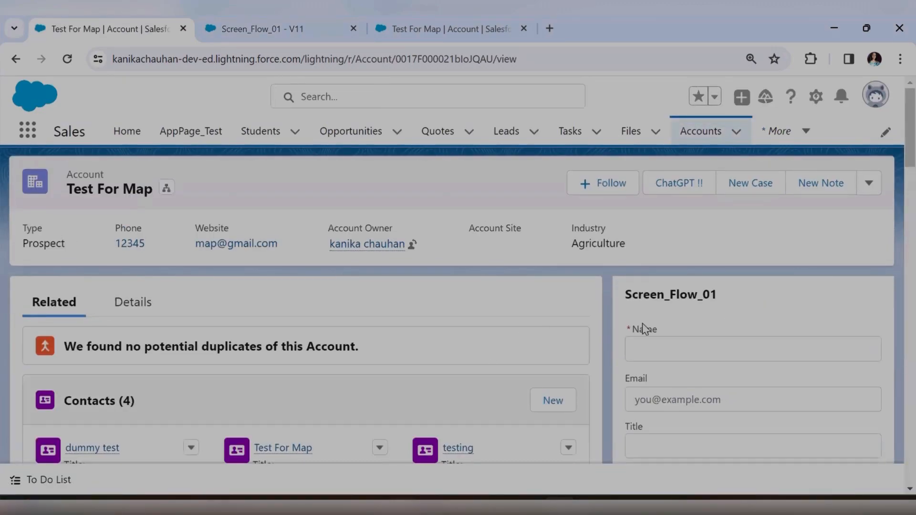
Show the account's Chatter feed and scroll through the page.
scroll(640, 324, "down", 6)
left_click(738, 309)
scroll(741, 310, "down", 3)
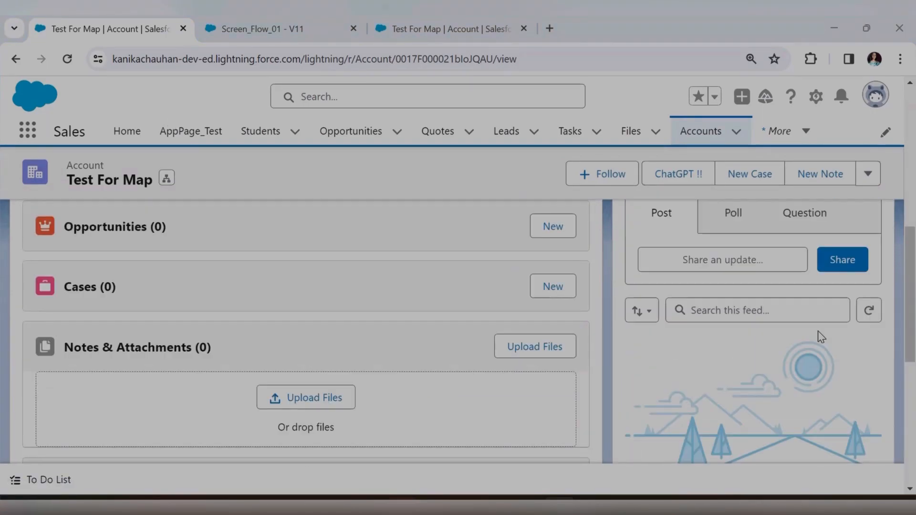
scroll(628, 322, "up", 2)
scroll(748, 323, "down", 3)
scroll(745, 322, "down", 2)
scroll(748, 370, "up", 7)
scroll(748, 371, "up", 4)
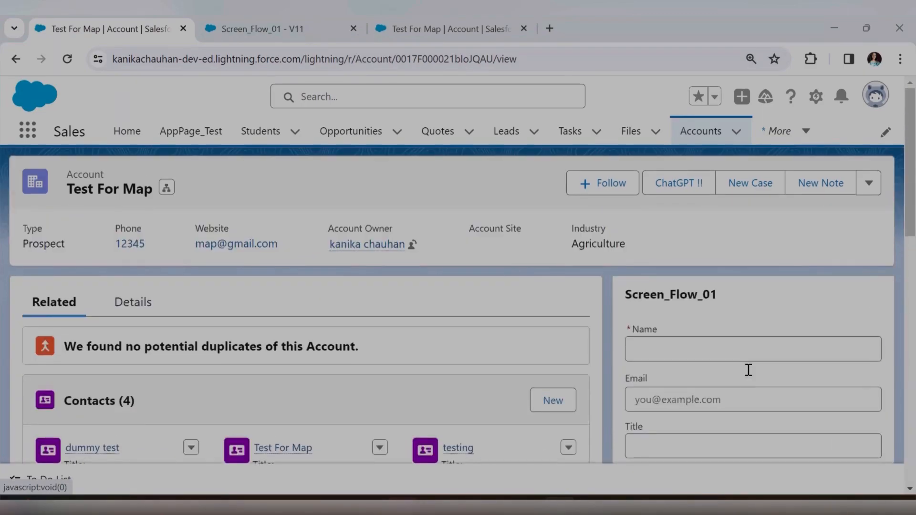
scroll(712, 299, "down", 3)
scroll(730, 274, "up", 2)
Submit the flow form with the contact's name, e-mail and lead source Phone Inquiry.
left_click(726, 278)
type("chatter Contact")
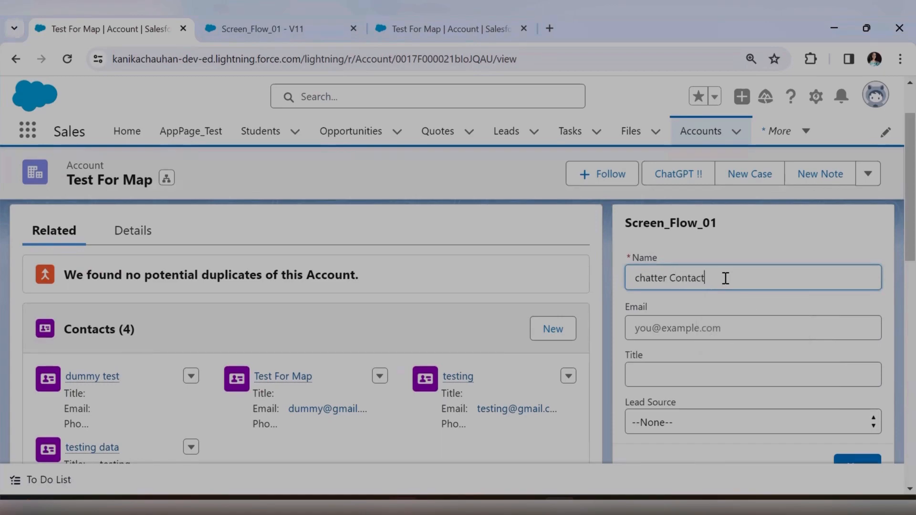
left_click(726, 334)
scroll(720, 378, "down", 2)
left_click(695, 352)
left_click(686, 397)
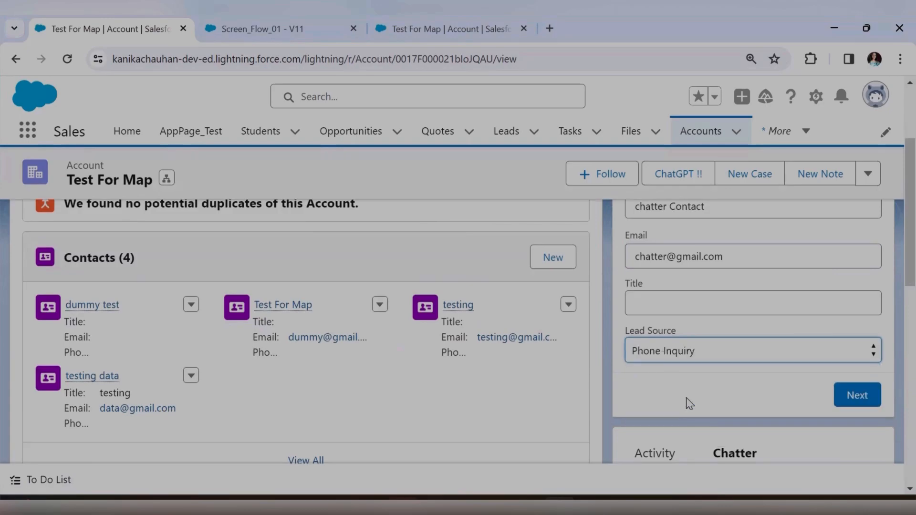
left_click(863, 405)
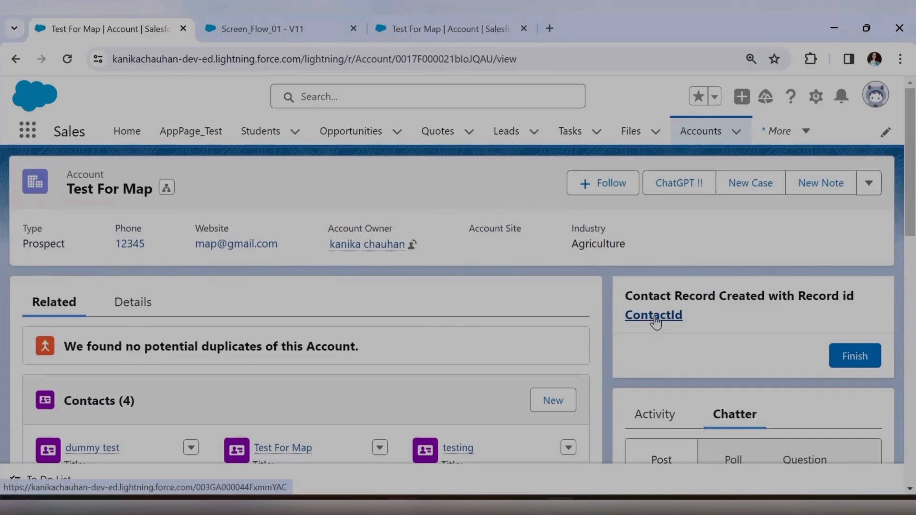
Reload the account, select the raw <p> tags in the new Chatter post, then return to Flow Builder.
scroll(715, 324, "down", 4)
scroll(714, 317, "down", 3)
scroll(711, 333, "up", 3)
key("F5")
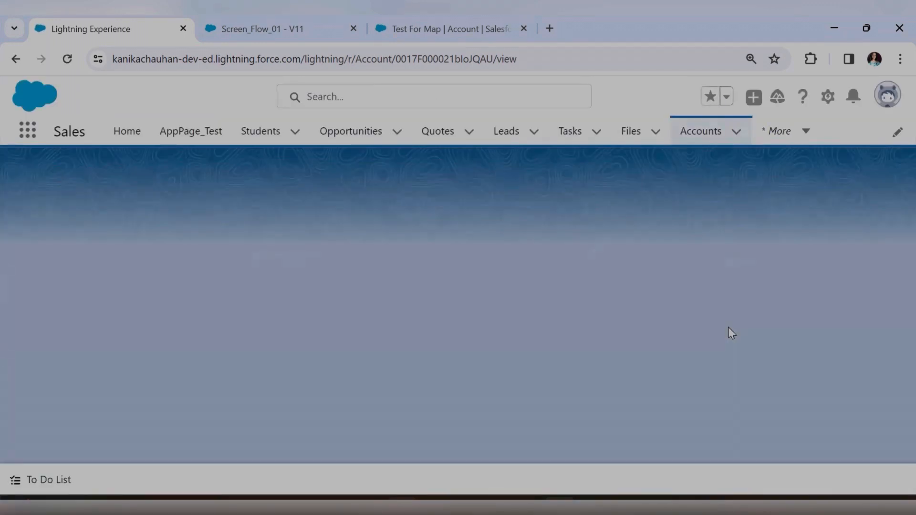
scroll(728, 327, "down", 3)
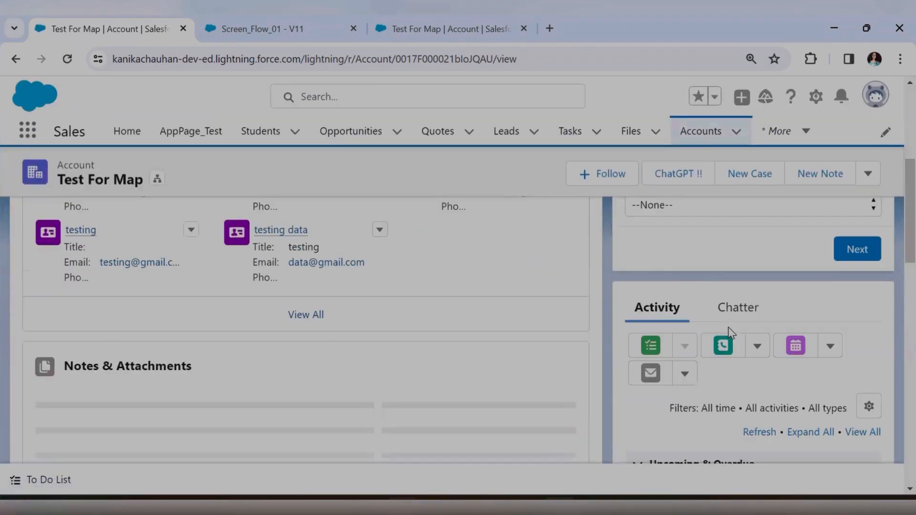
left_click(740, 313)
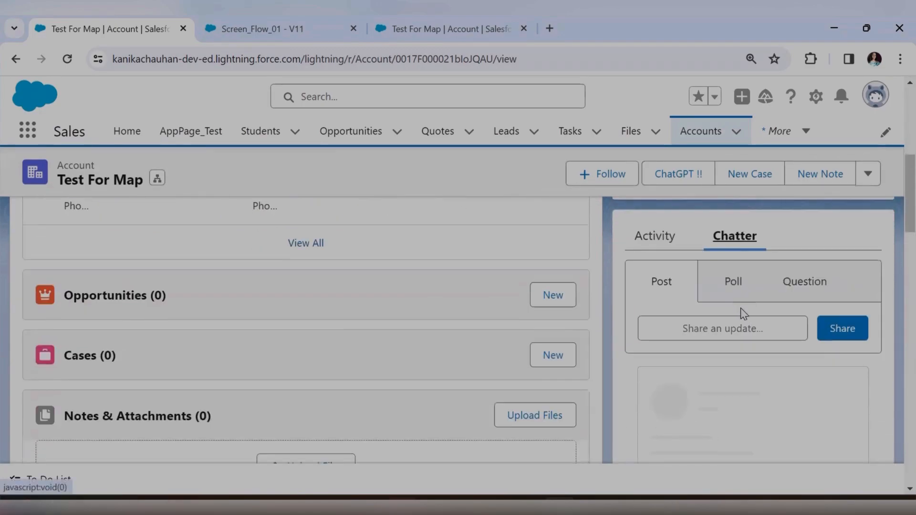
scroll(749, 334, "down", 4)
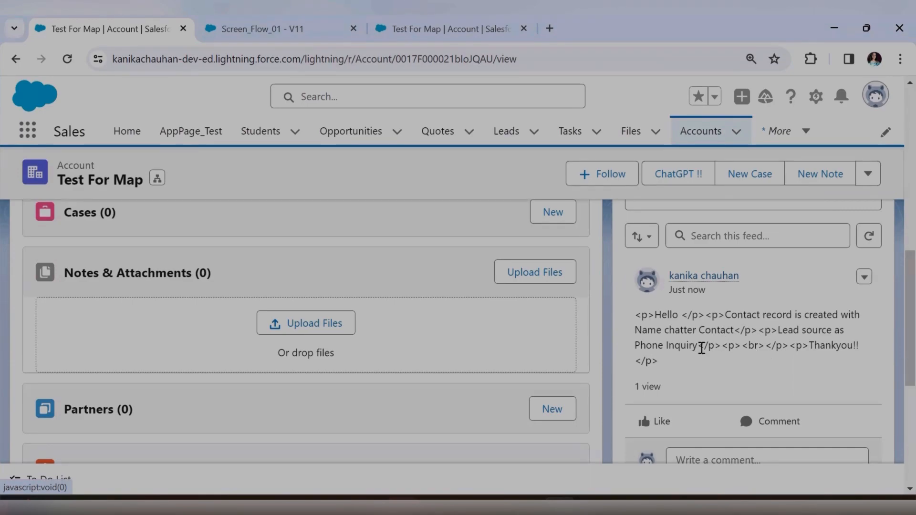
left_click_drag(700, 348, 812, 343)
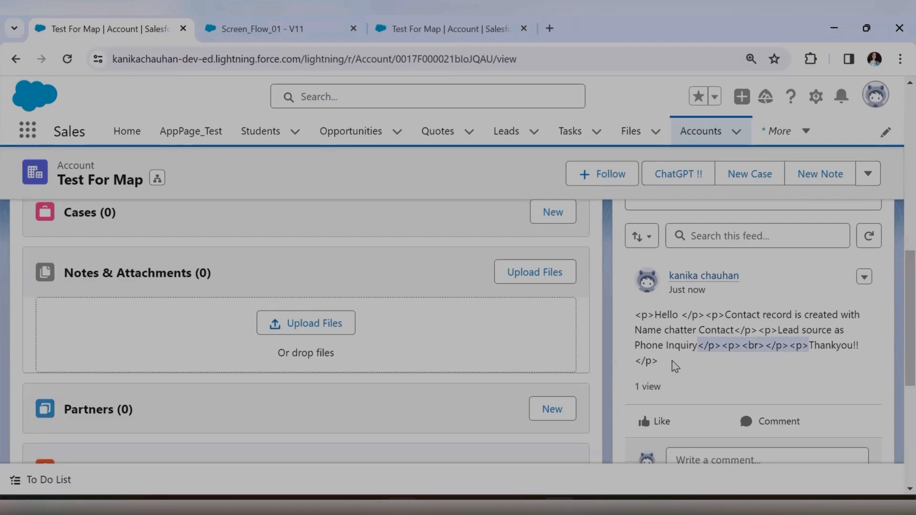
key("ctrl+Tab")
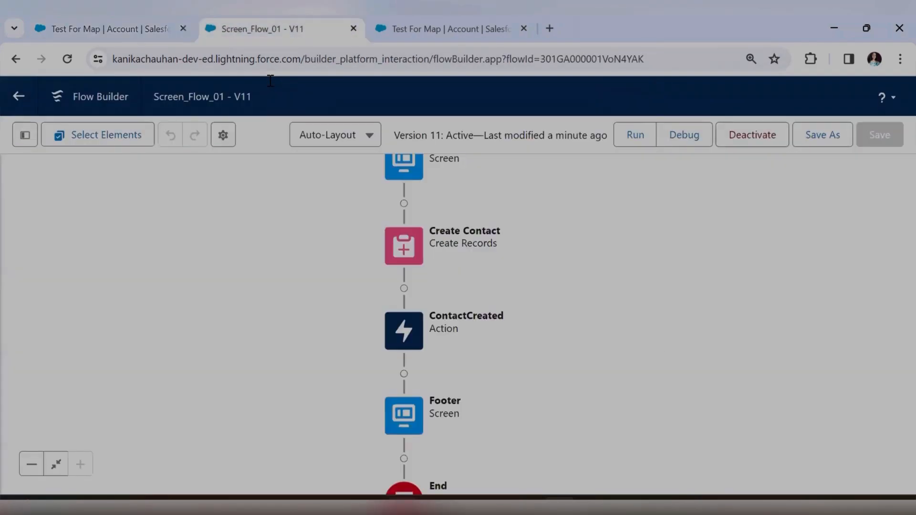
Check ContactCreated's message source, then open the ChatterMessage text template from the Toolbox for editing.
double_click(408, 347)
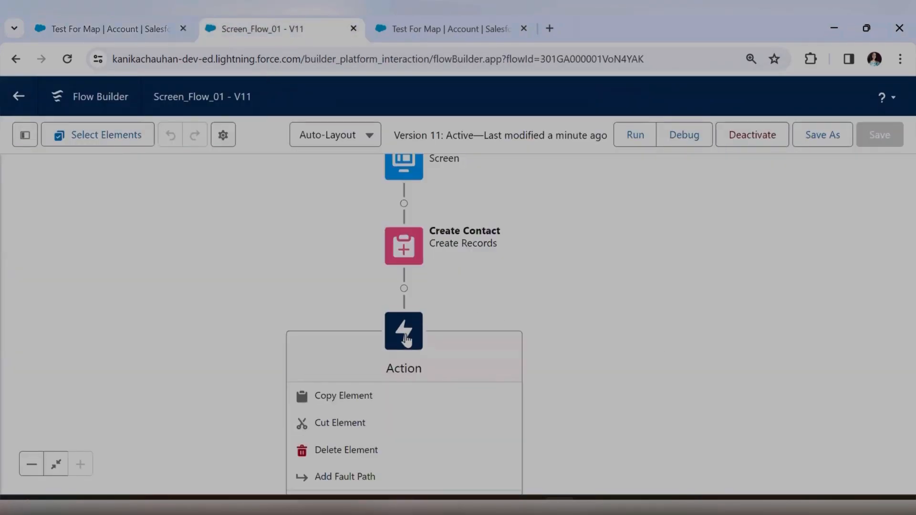
left_click(522, 327)
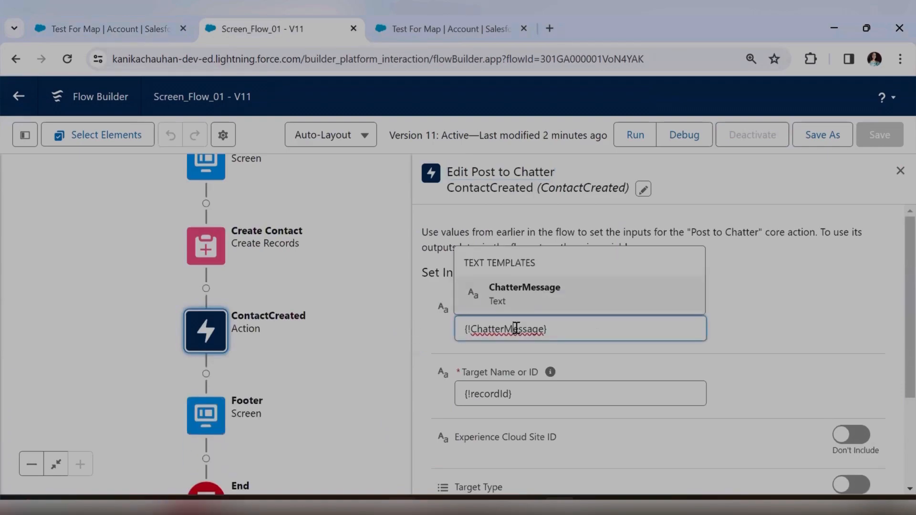
left_click(21, 144)
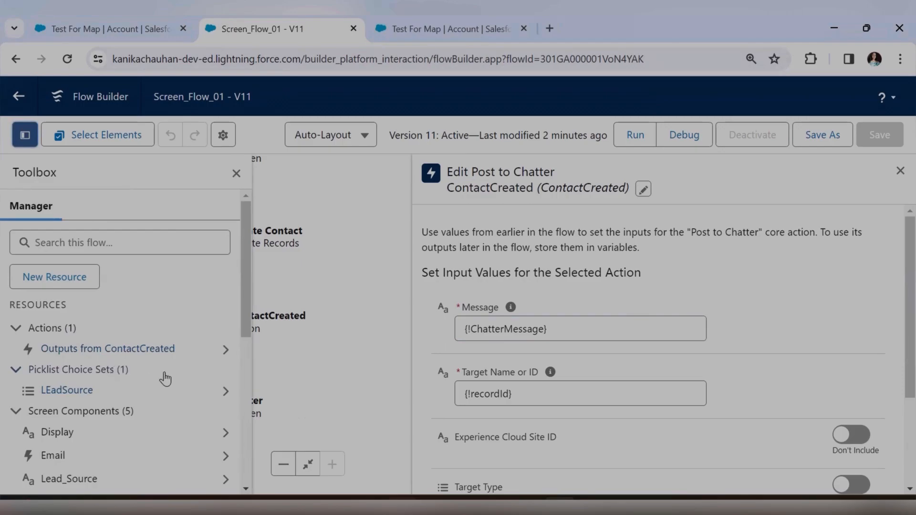
scroll(163, 377, "down", 5)
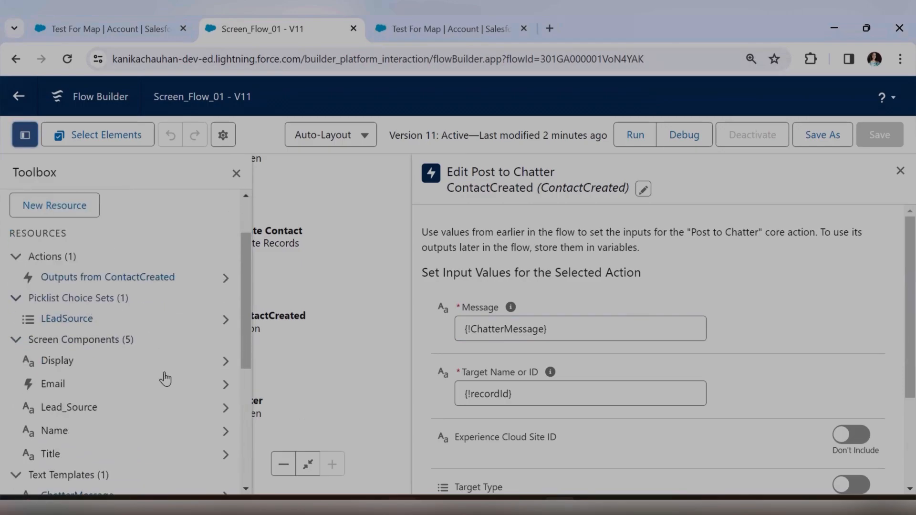
left_click(222, 353)
left_click(215, 347)
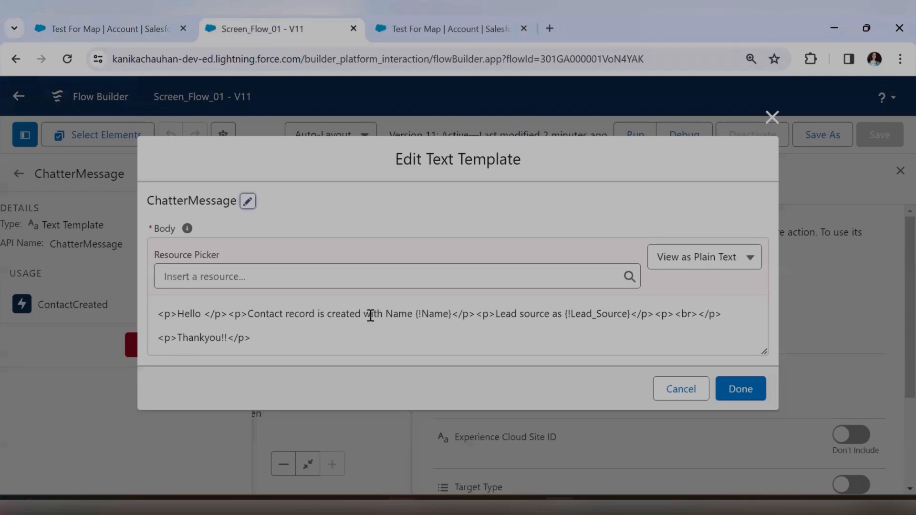
Compare the ChatterMessage body in rich-text and plain-text views, marking the empty paragraph tags.
left_click(700, 261)
left_click(706, 291)
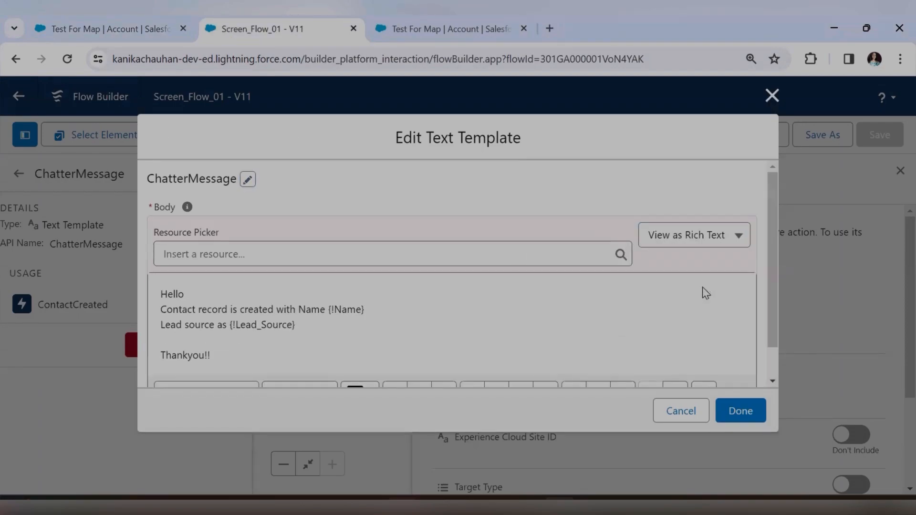
left_click_drag(235, 351, 160, 302)
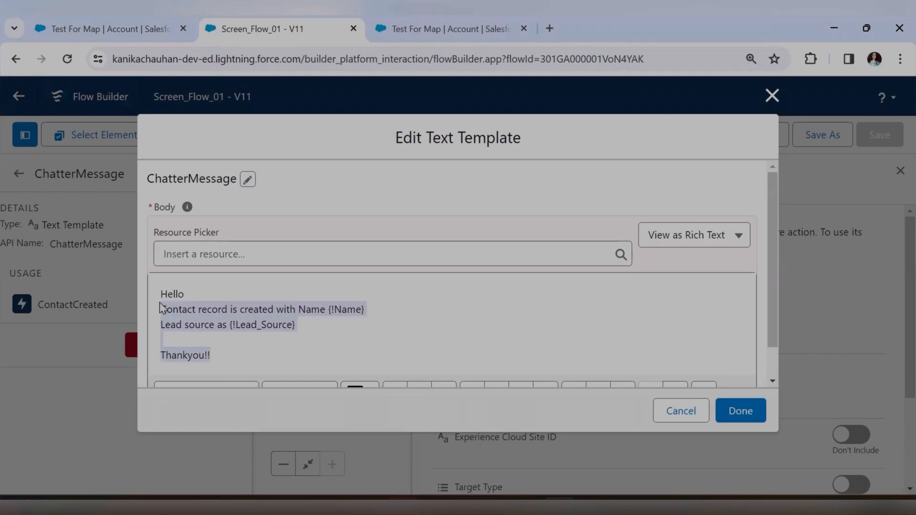
left_click(317, 328)
left_click(706, 250)
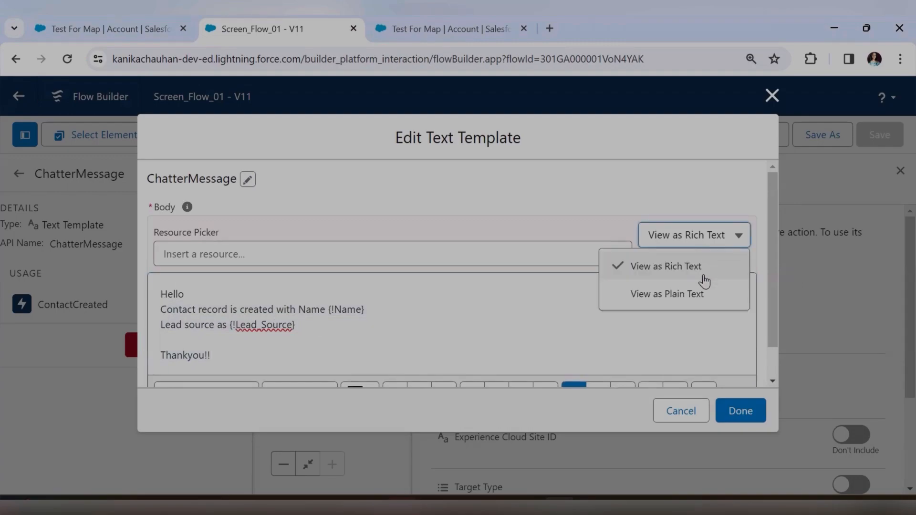
left_click(703, 294)
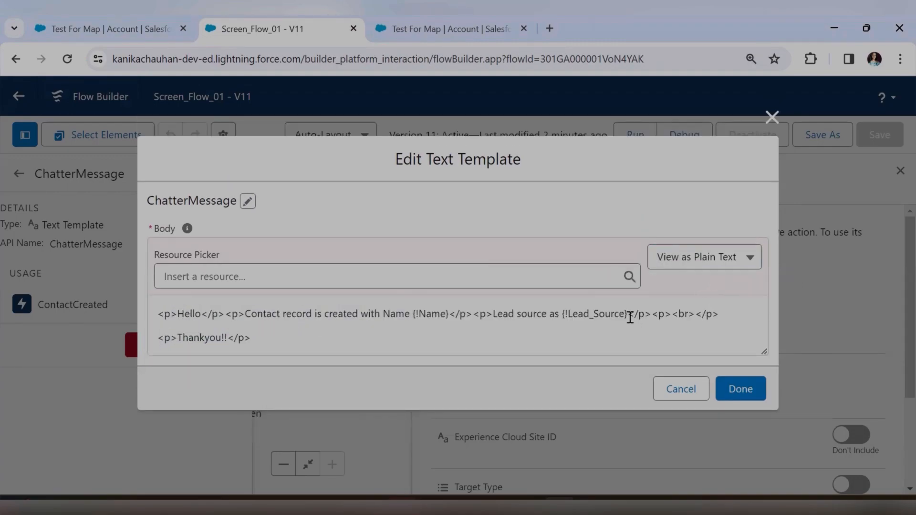
left_click_drag(628, 315, 696, 315)
Set the template view to rich text, apply the change, and close the ChatterMessage details.
left_click(646, 307)
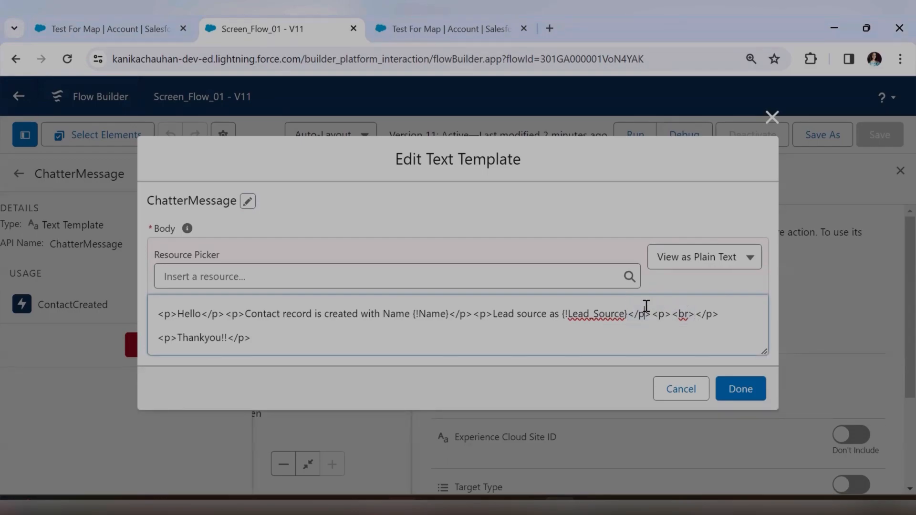
left_click(751, 257)
left_click(688, 287)
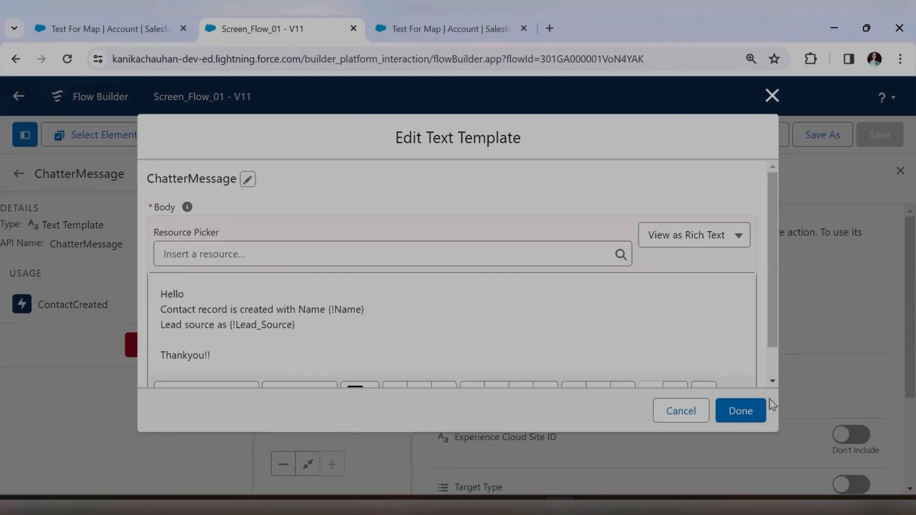
left_click(747, 412)
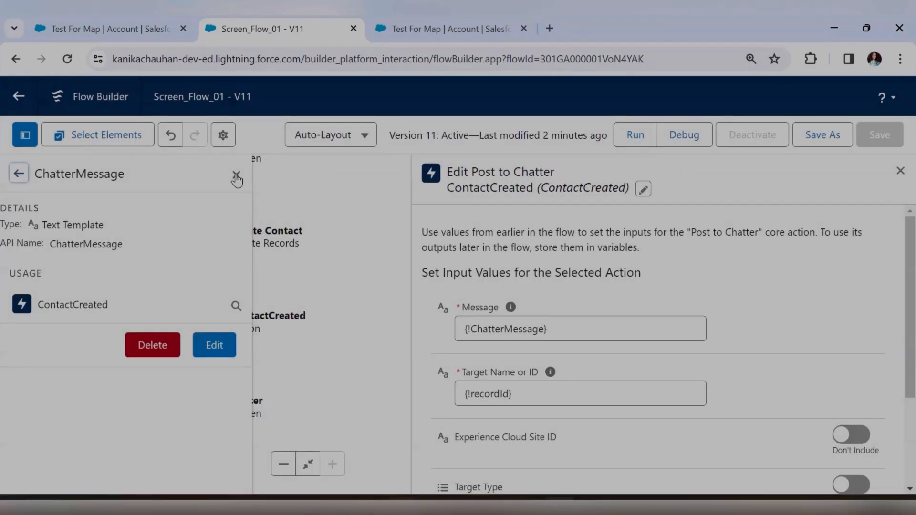
left_click(236, 176)
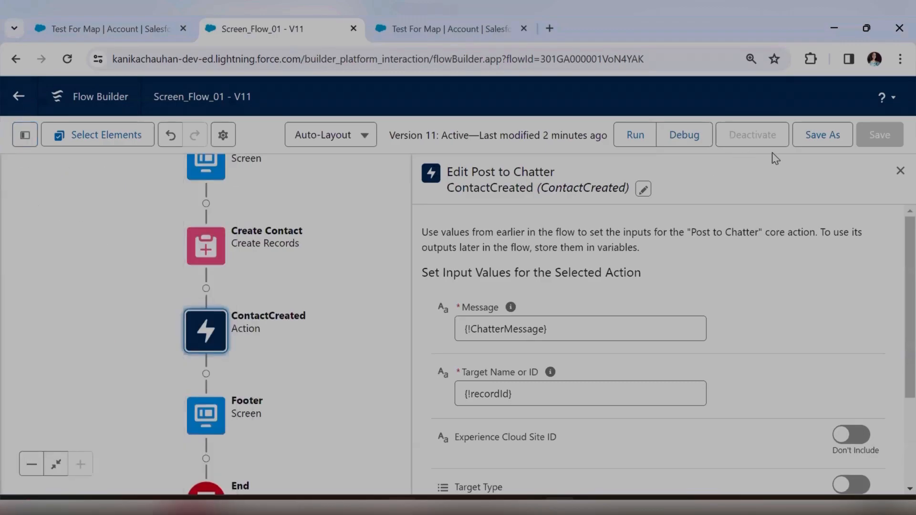
Save Screen_Flow_01 as new version 12, activate it, and refresh the Test For Map account page.
left_click(821, 136)
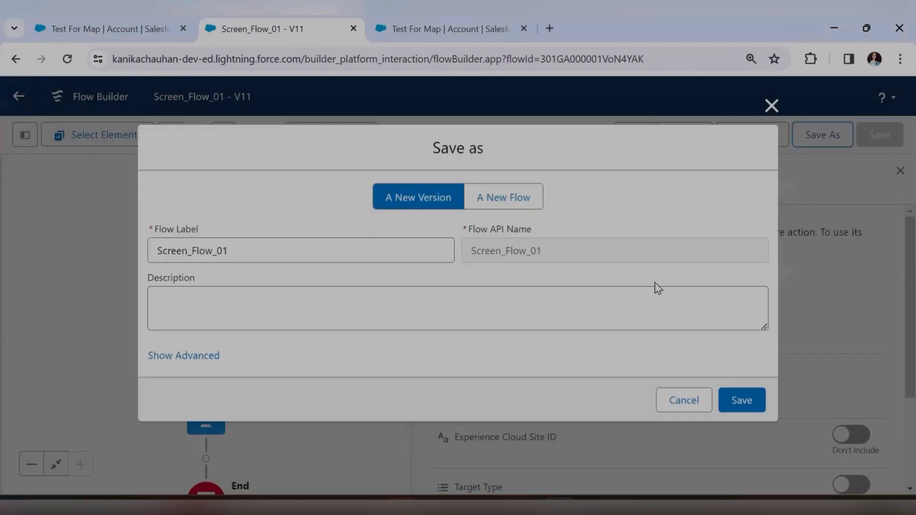
left_click(741, 405)
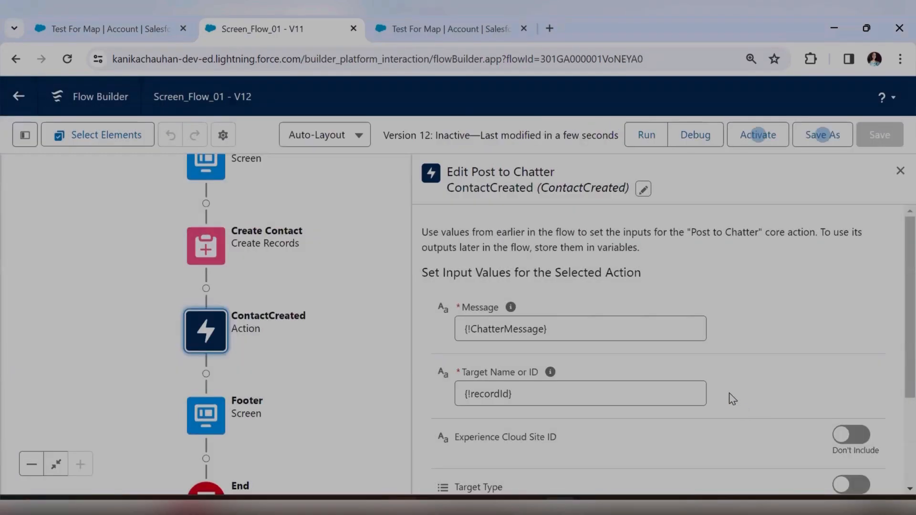
left_click(750, 139)
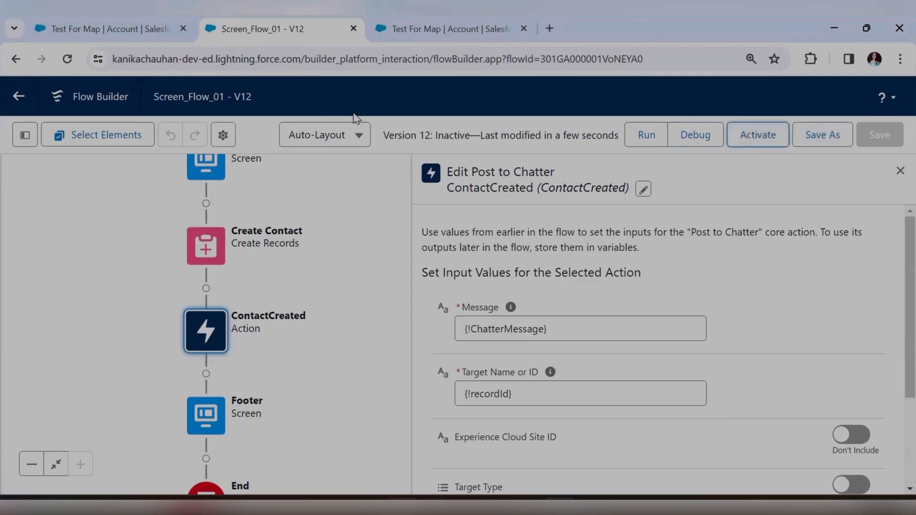
left_click(40, 13)
key("F5")
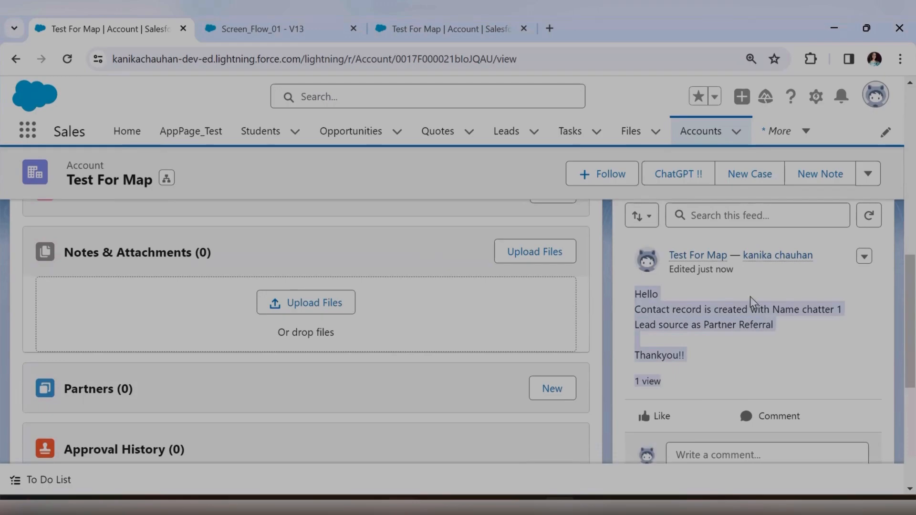
Check the formatted Chatter post and new contact, then go back to the Screen_Flow_01 - V13 tab.
scroll(656, 347, "up", 10)
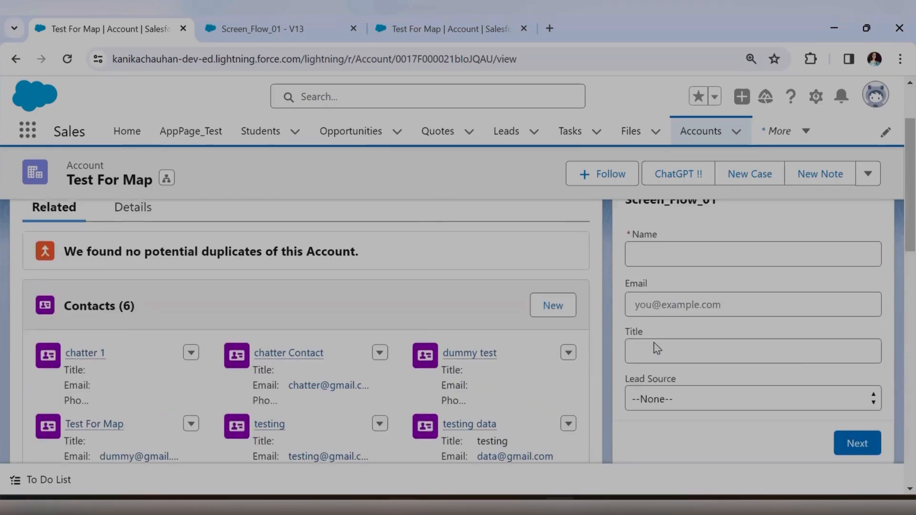
left_click(262, 29)
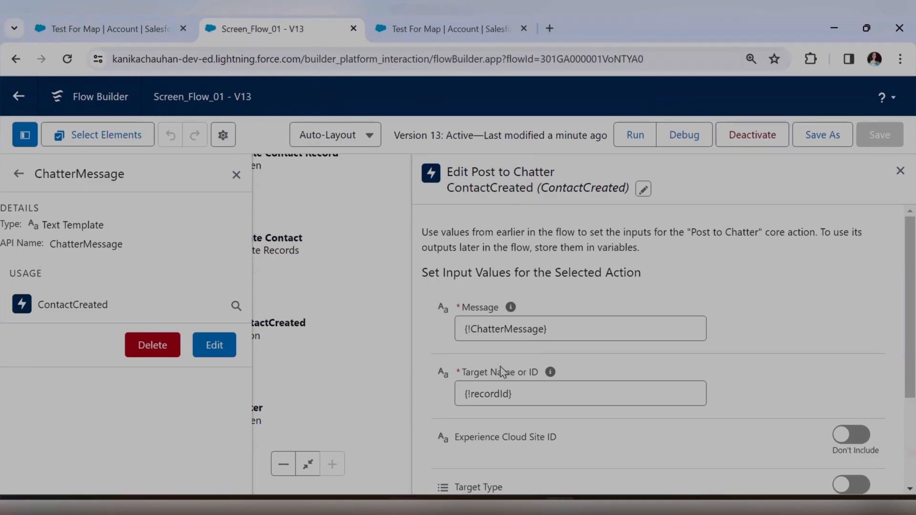
Close the Edit Post to Chatter and ChatterMessage panels and recentre the V13 canvas.
left_click_drag(462, 373, 537, 368)
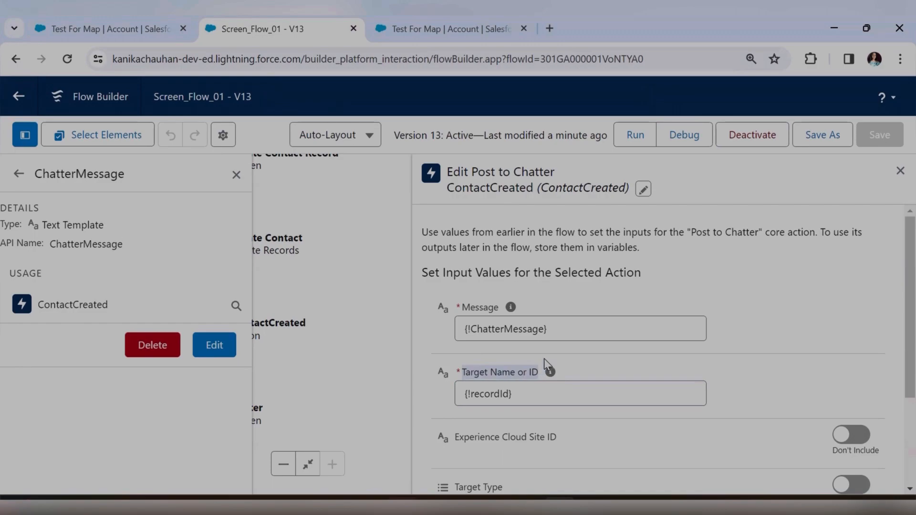
left_click(900, 176)
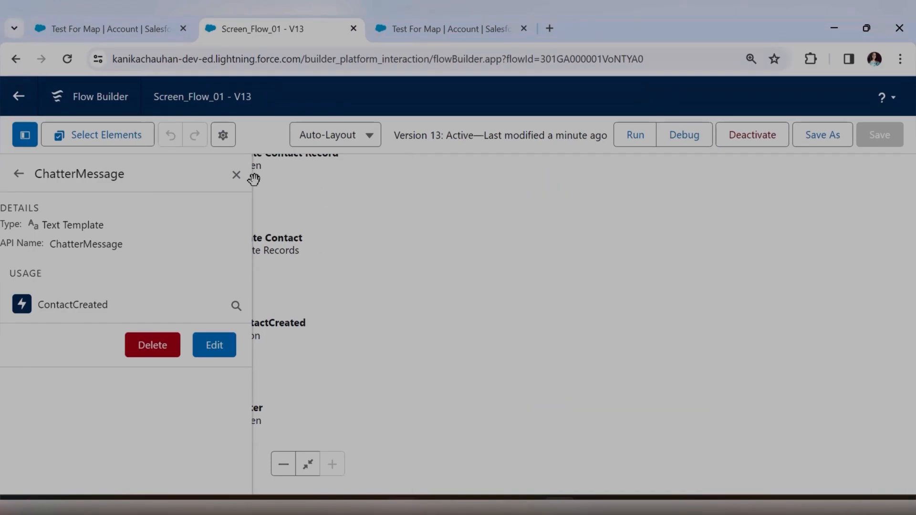
left_click(236, 176)
left_click_drag(410, 324, 590, 275)
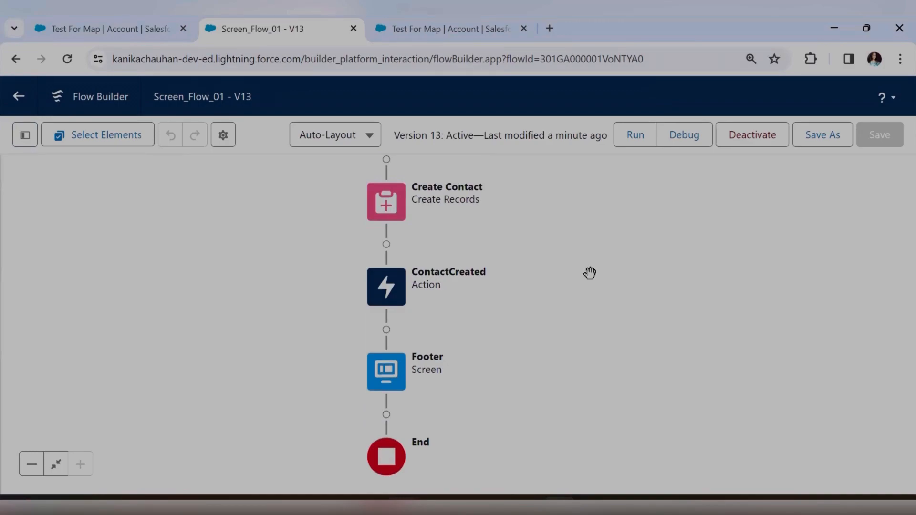